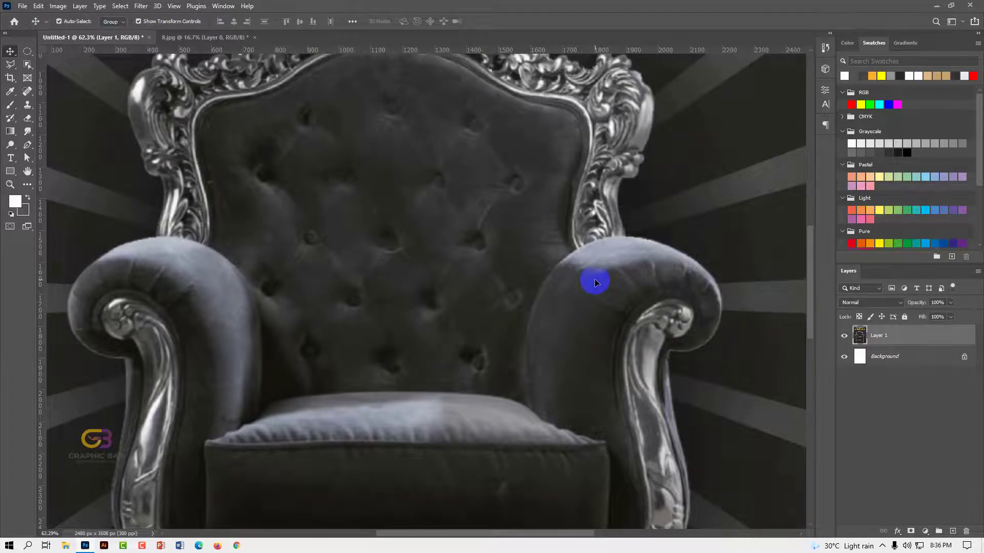
Scale the poster on Layer 1 down to about 31% around its centre and apply the transform
scroll(595, 278, down, 5)
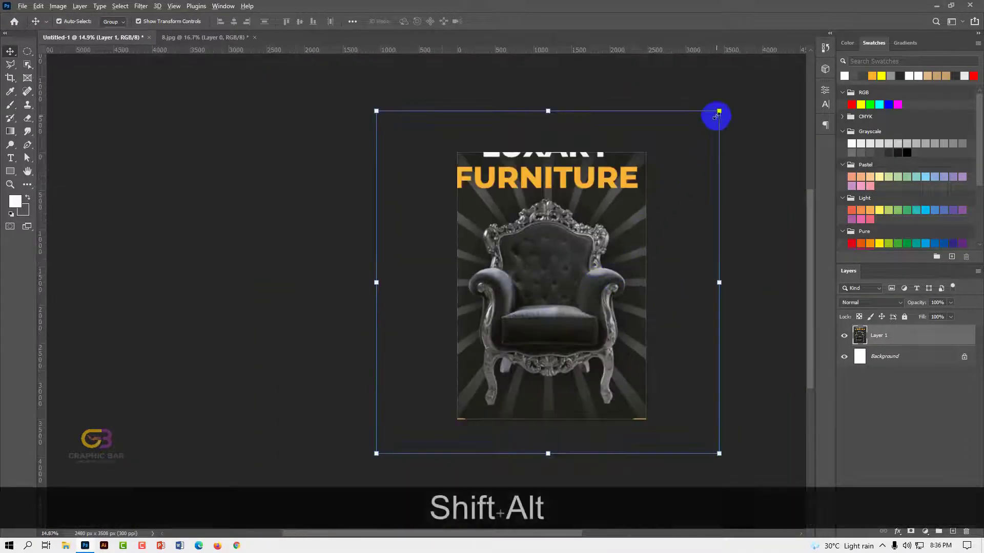
drag(717, 112, 594, 224)
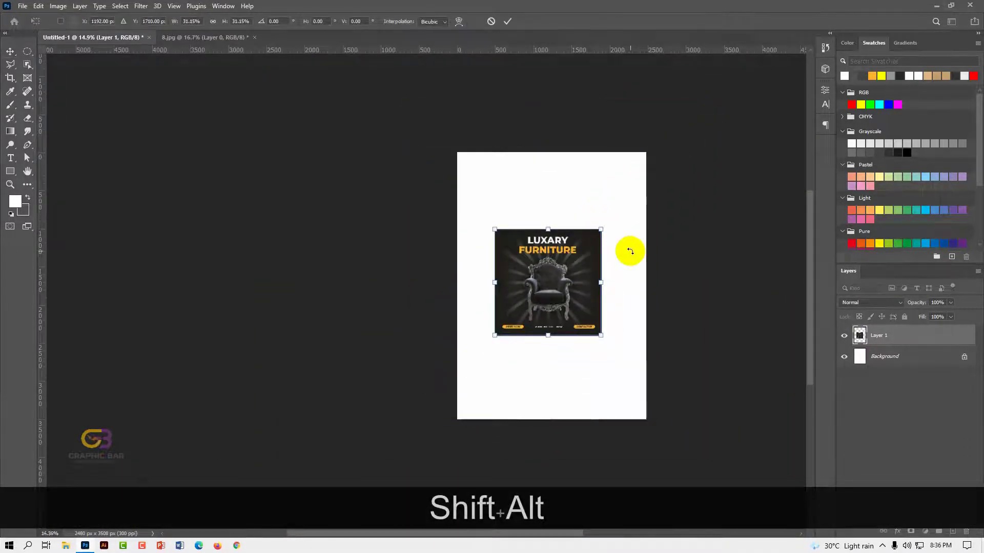
scroll(630, 250, up, 5)
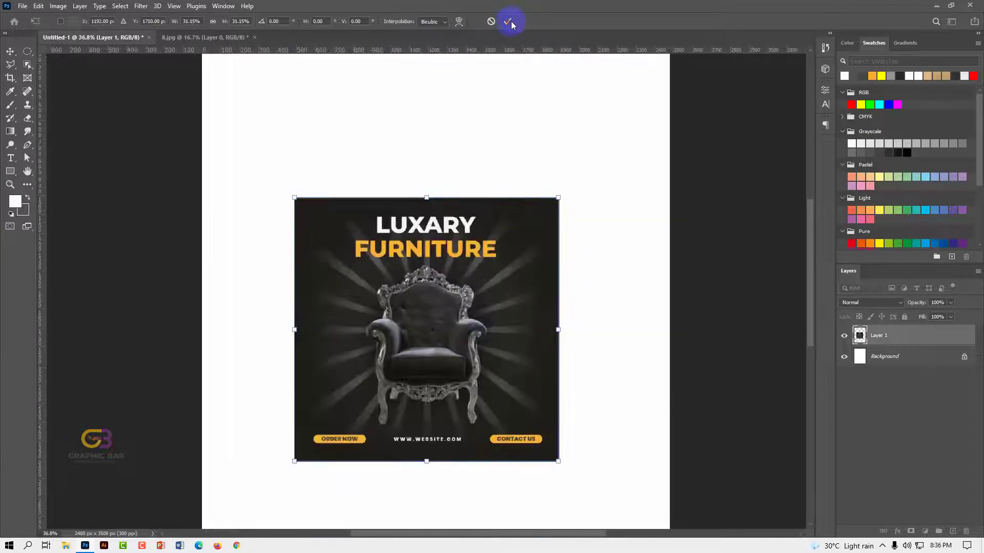
click(508, 21)
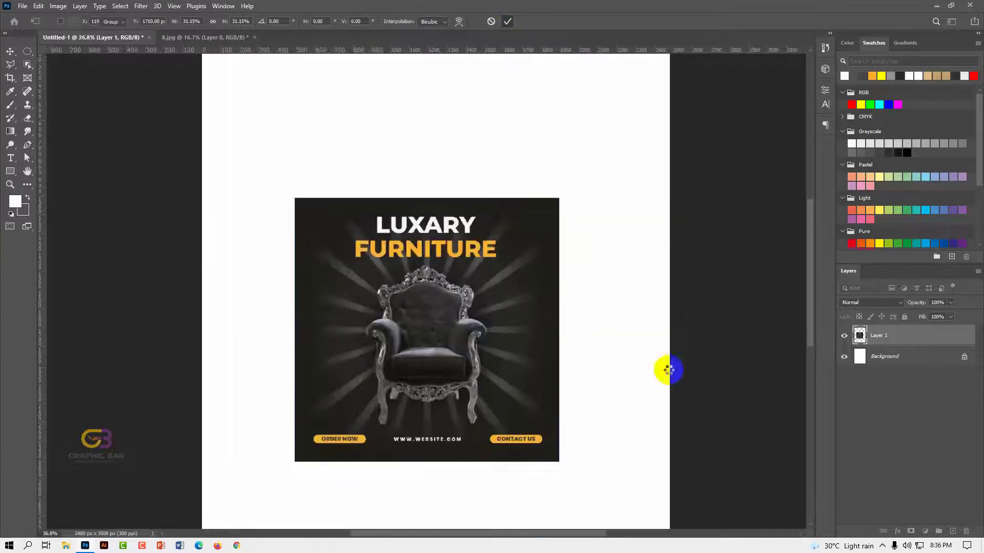
Shrink the poster proportionally a bit further around its centre, shift it up and right, and apply the transform
scroll(678, 307, up, 3)
scroll(579, 329, down, 3)
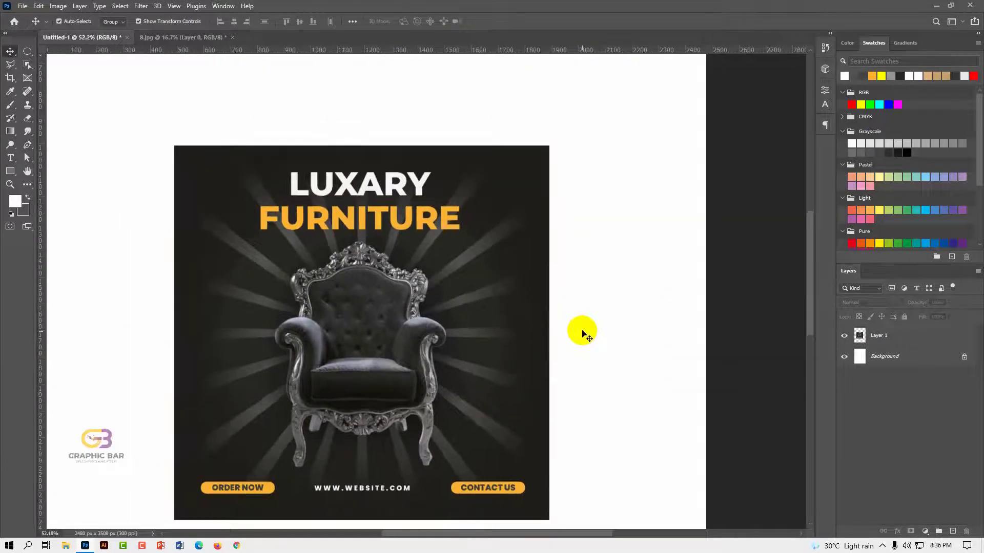
scroll(607, 346, up, 3)
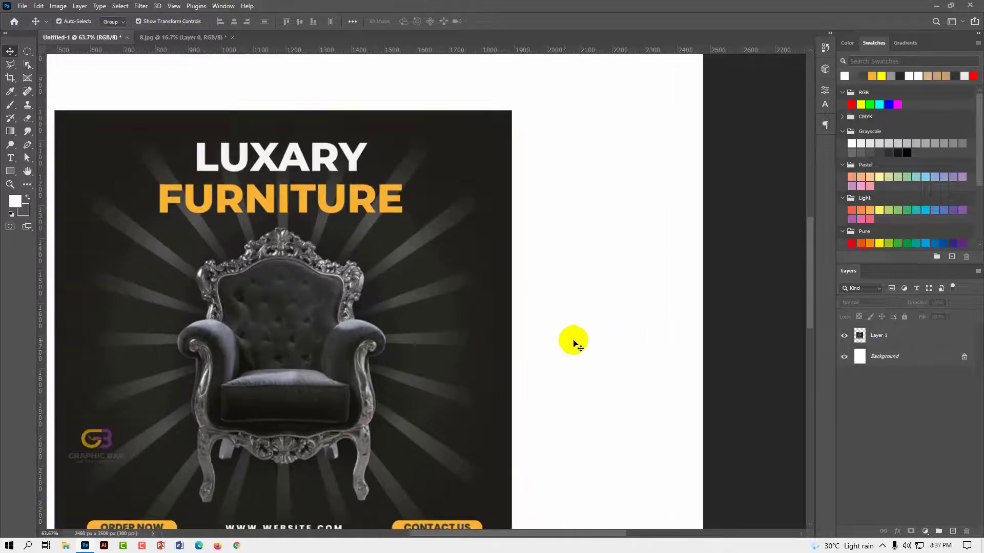
click(477, 305)
key(shift+alt)
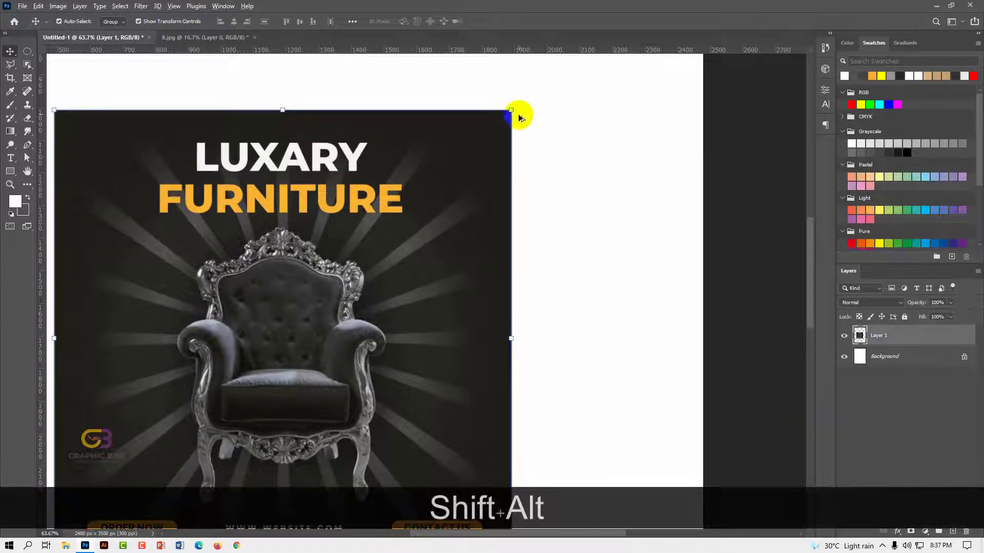
drag(503, 123, 468, 156)
drag(358, 279, 465, 218)
click(508, 21)
Move the poster slightly left on the white page and deselect it
scroll(614, 153, up, 2)
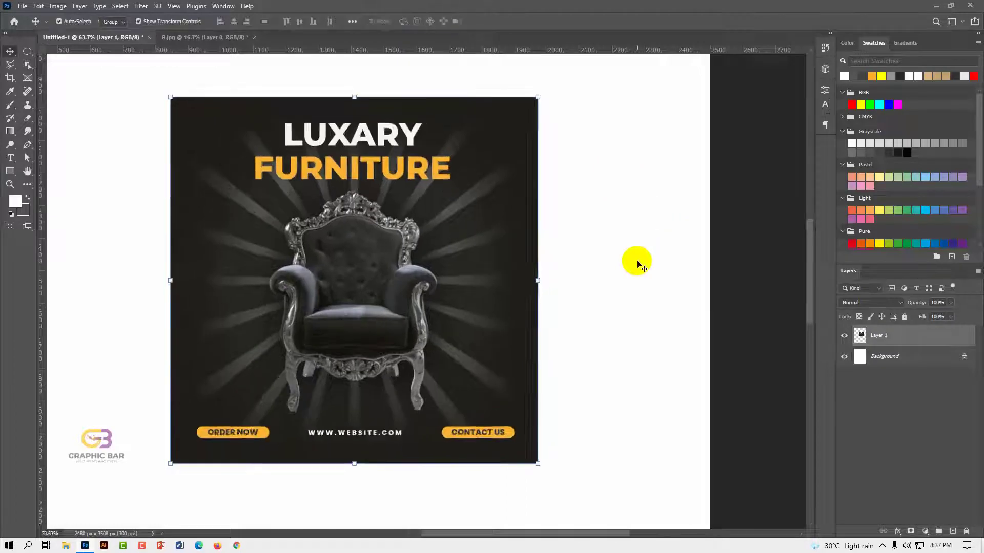
scroll(638, 335, down, 2)
key(space)
drag(668, 327, 742, 323)
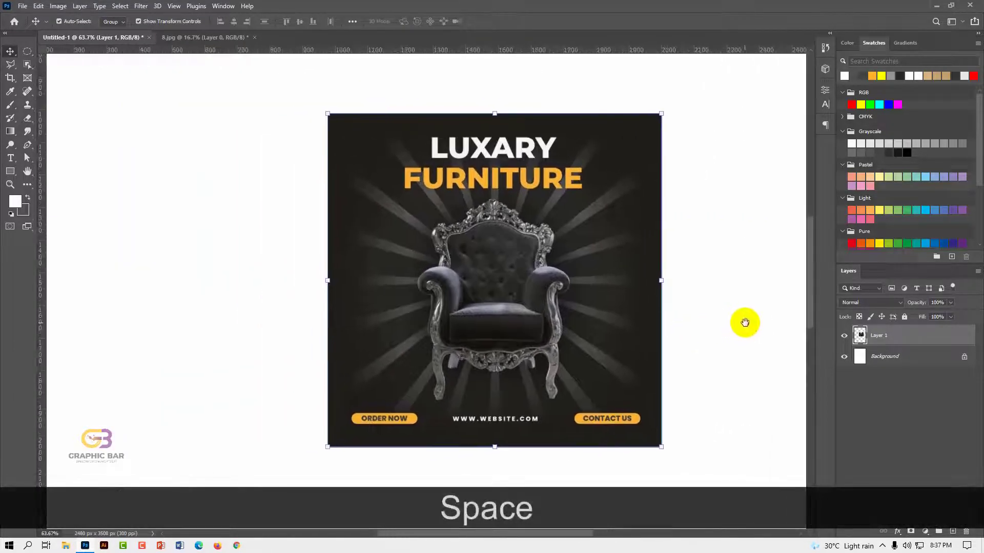
drag(540, 293, 494, 288)
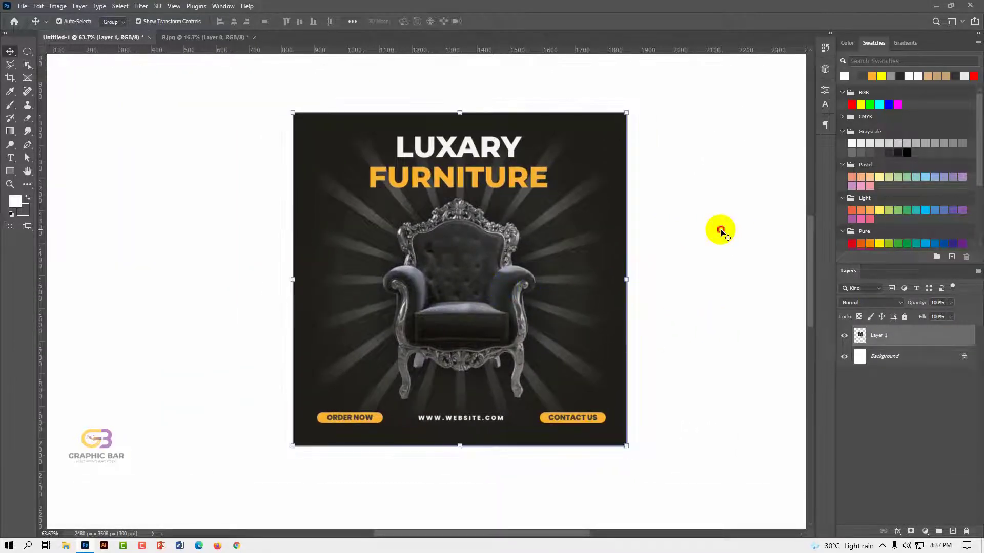
click(717, 231)
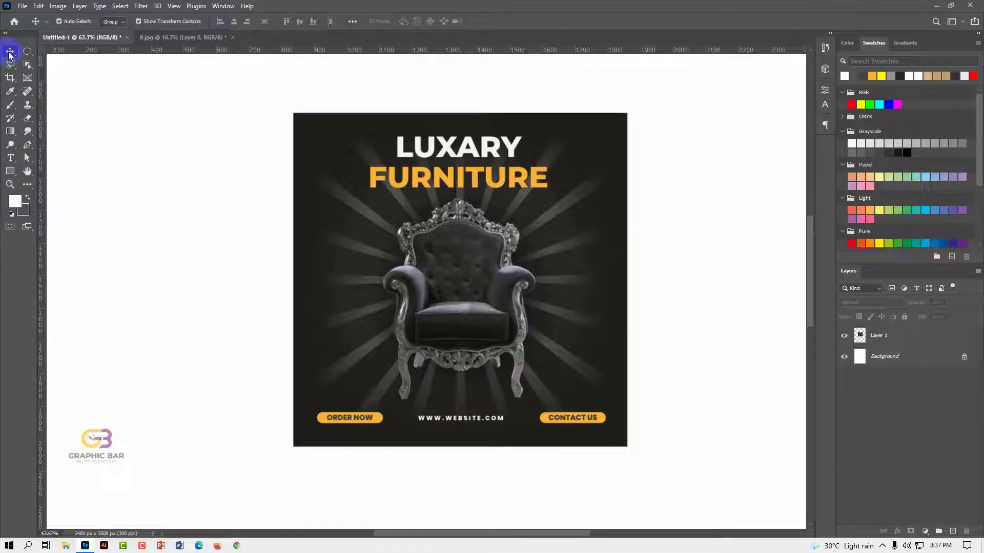
Reposition the poster with the Move tool, first up and left, finally back down and slightly right
click(443, 295)
drag(489, 277, 447, 258)
click(14, 50)
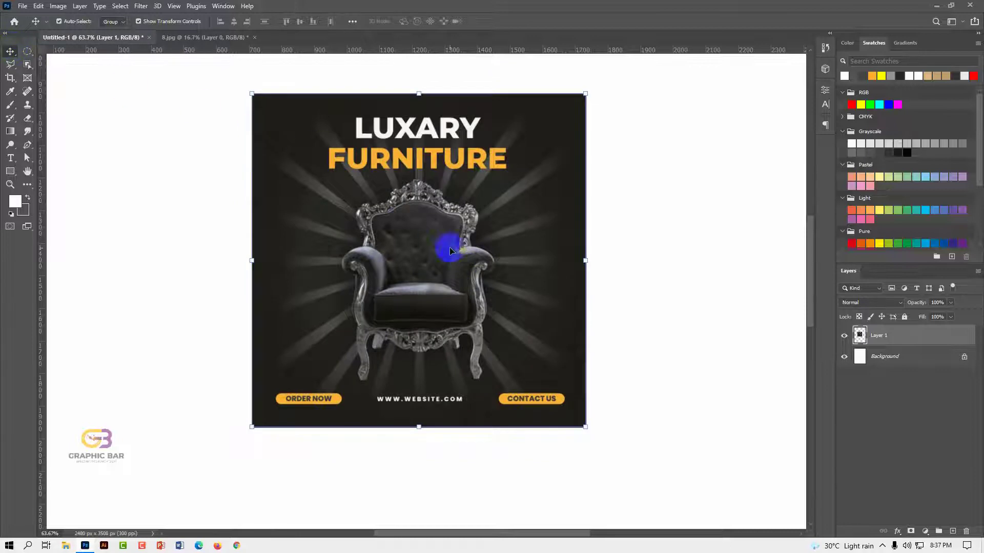
click(637, 200)
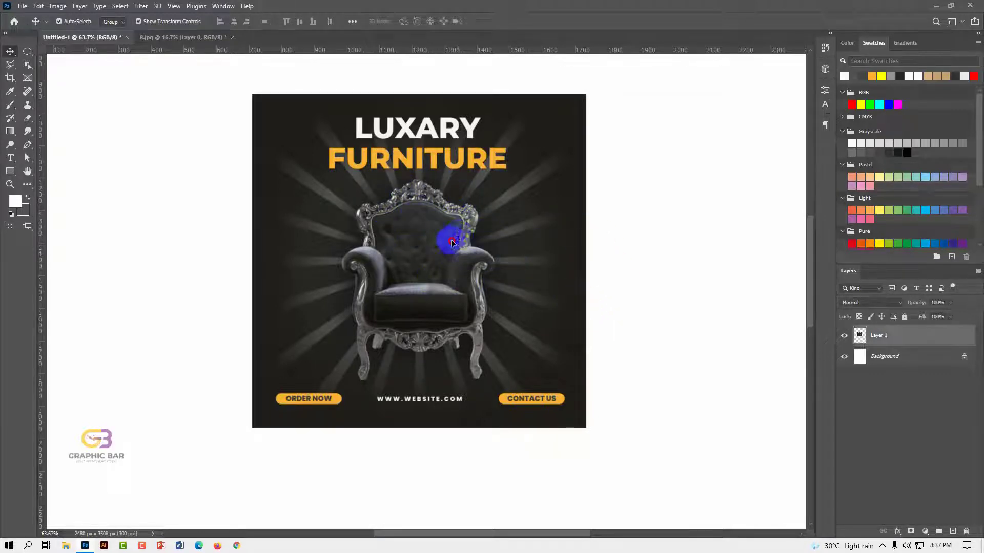
drag(446, 235, 464, 258)
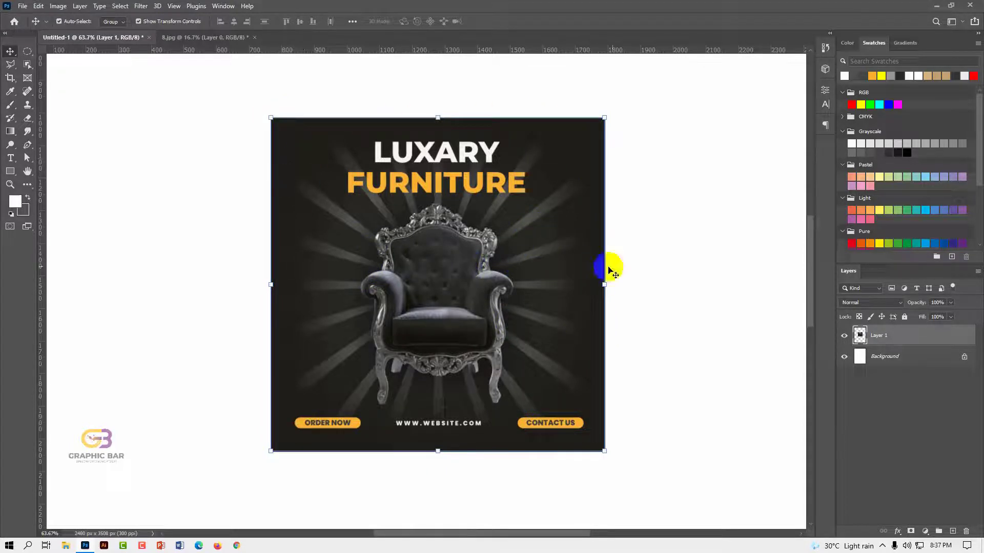
Hide the transform controls, move the poster around the page without them, and show the controls again
click(139, 23)
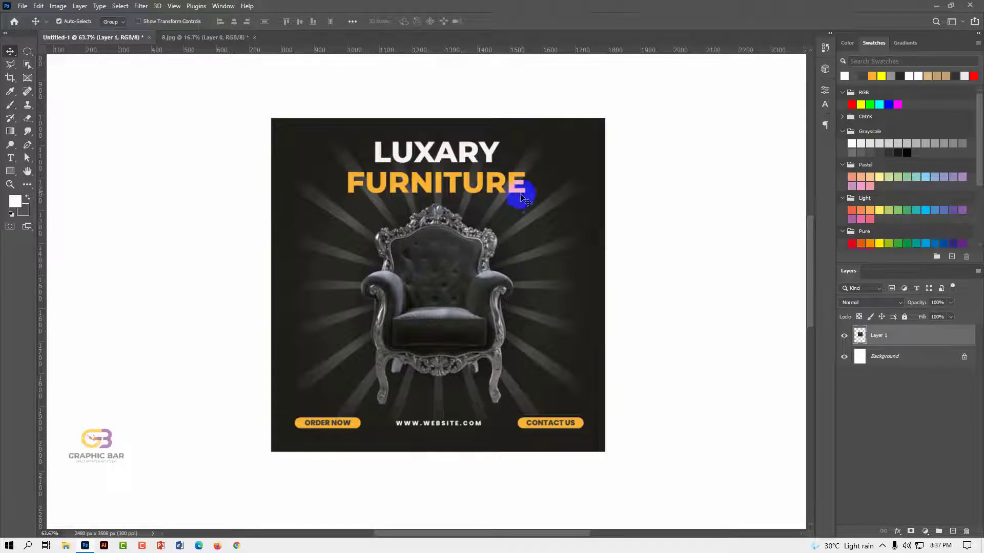
drag(521, 197, 512, 235)
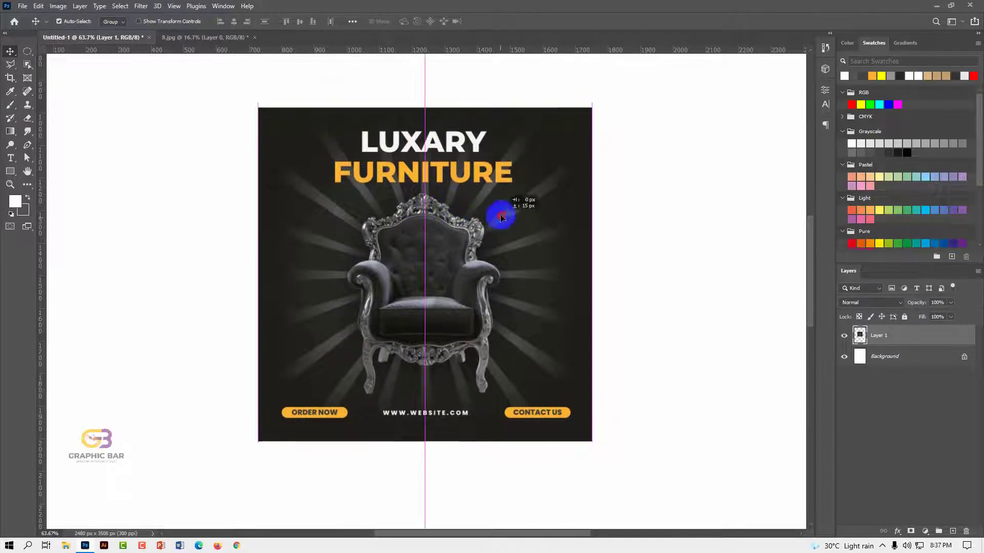
drag(431, 195, 458, 209)
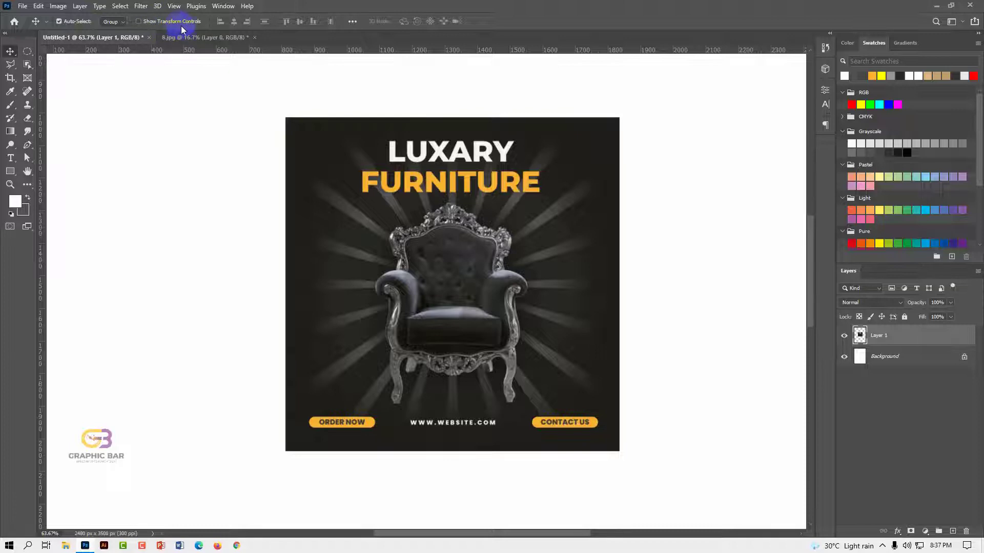
click(138, 21)
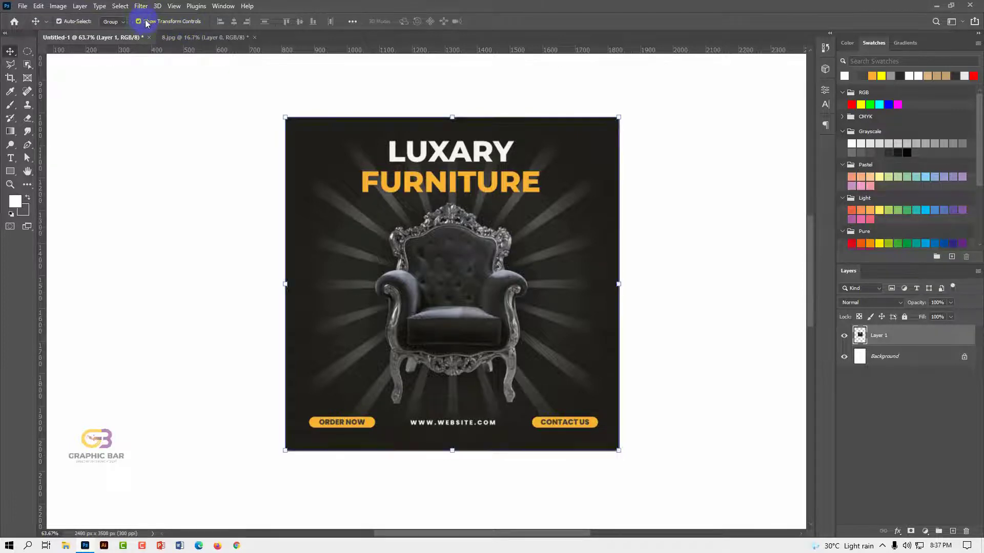
Deselect and reselect the poster, and move it slightly left and down on the page
click(639, 176)
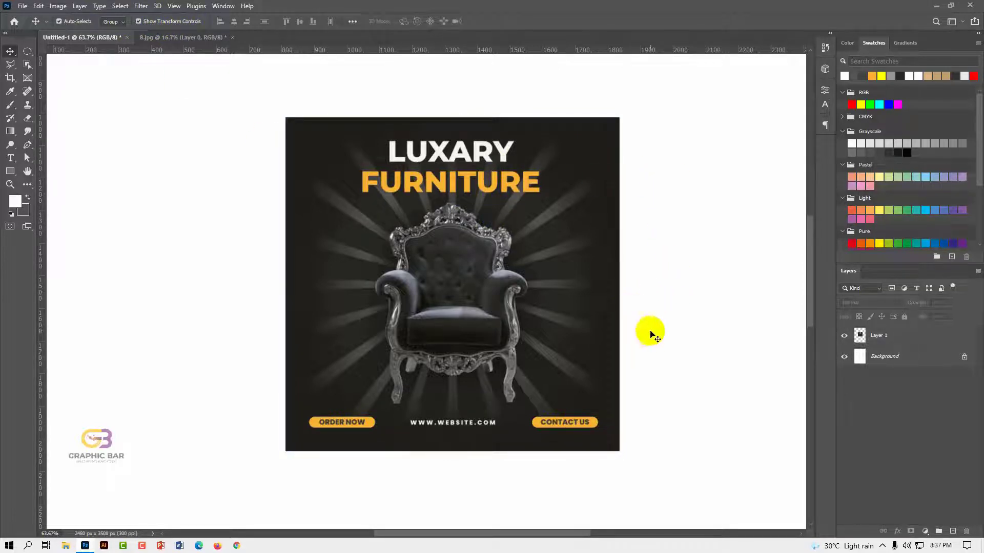
click(450, 260)
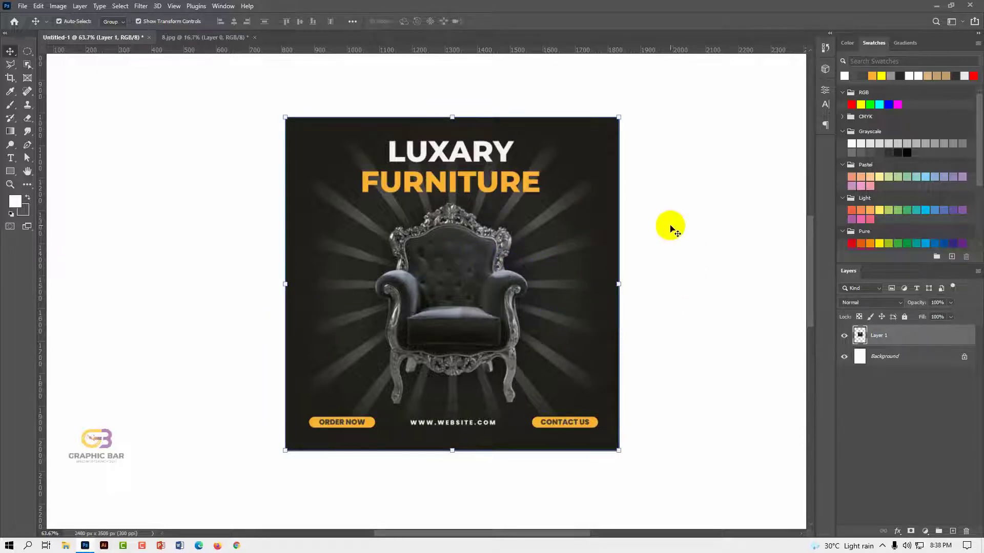
drag(488, 277, 465, 280)
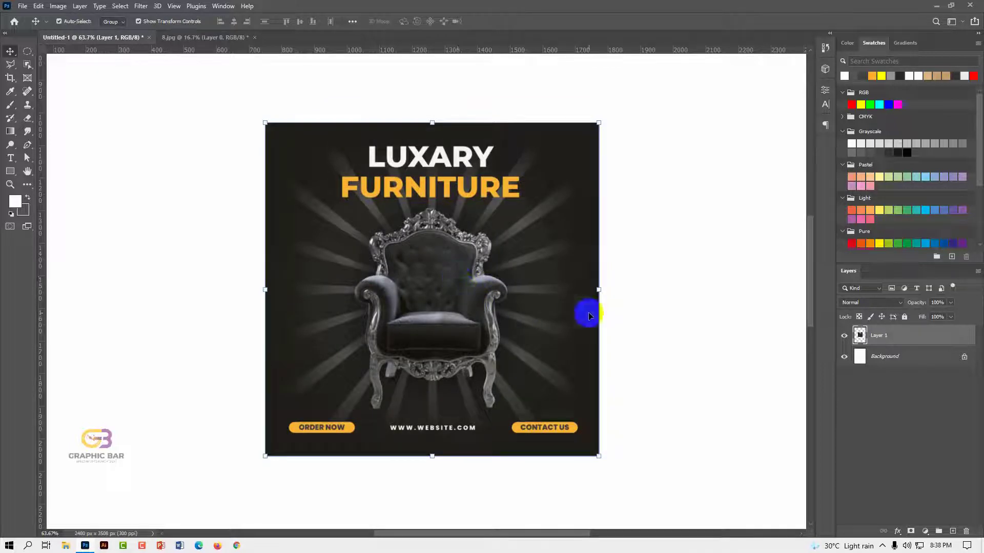
key(ctrl)
key(ctrl+t)
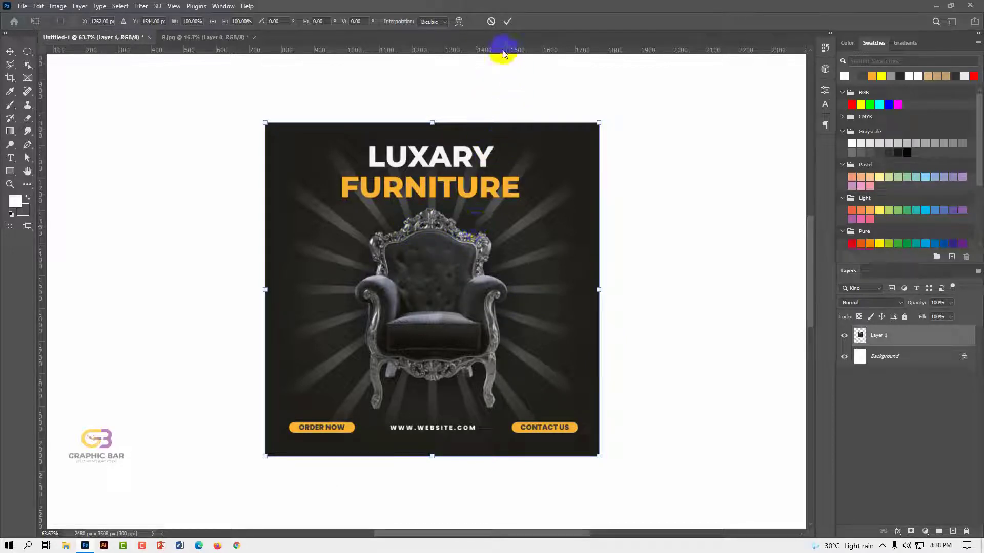
click(507, 21)
click(631, 239)
click(442, 225)
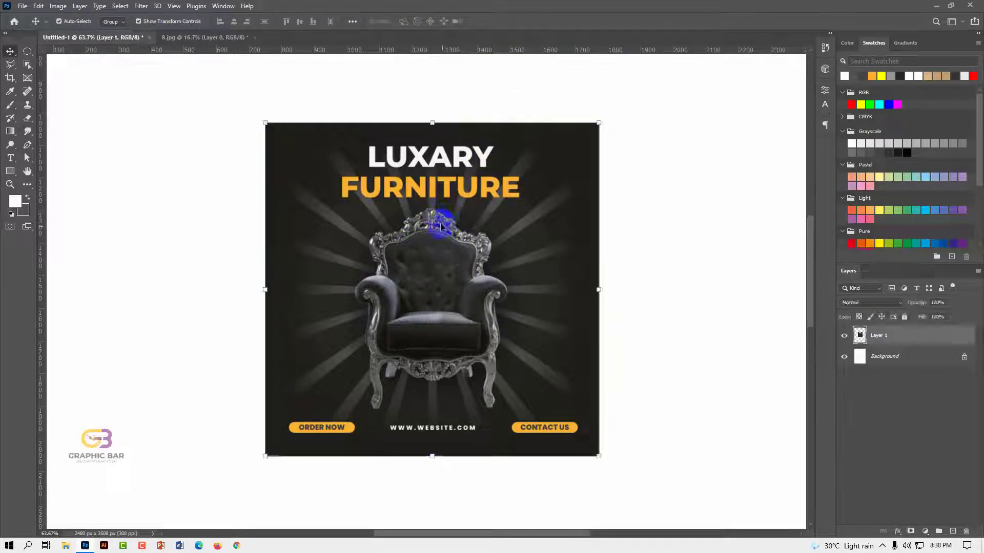
right_click(432, 263)
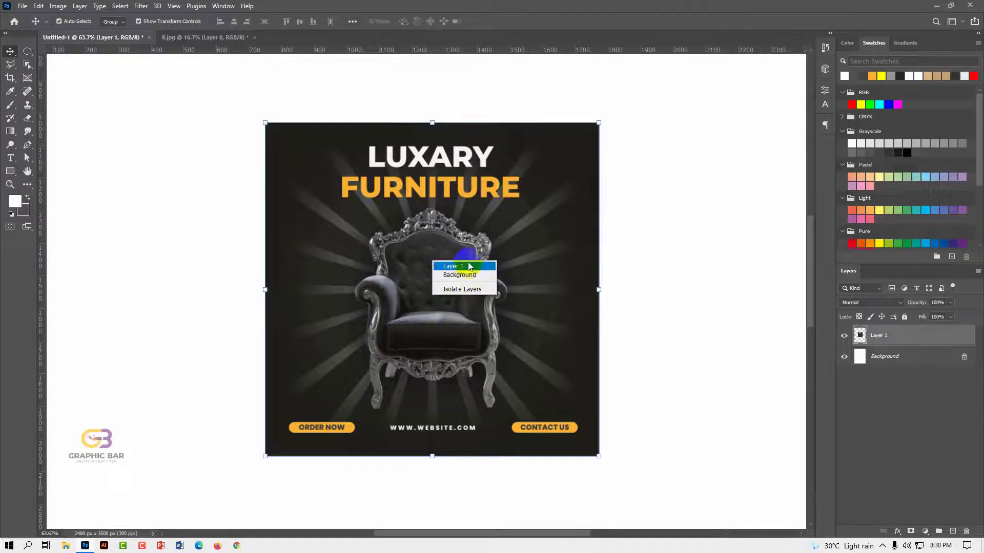
click(590, 261)
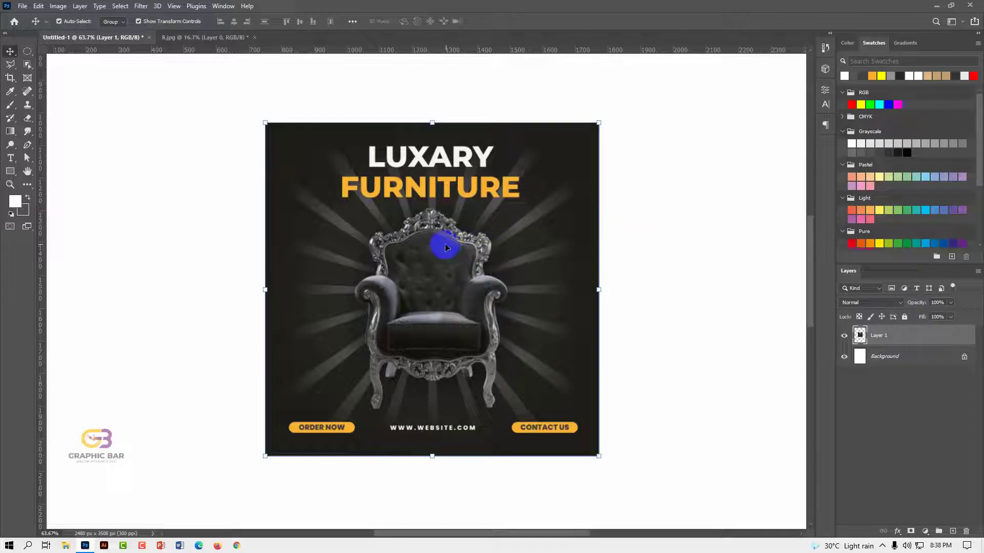
Try scaling the poster from its upper-right corner with Free Transform's Scale mode
key(ctrl+t)
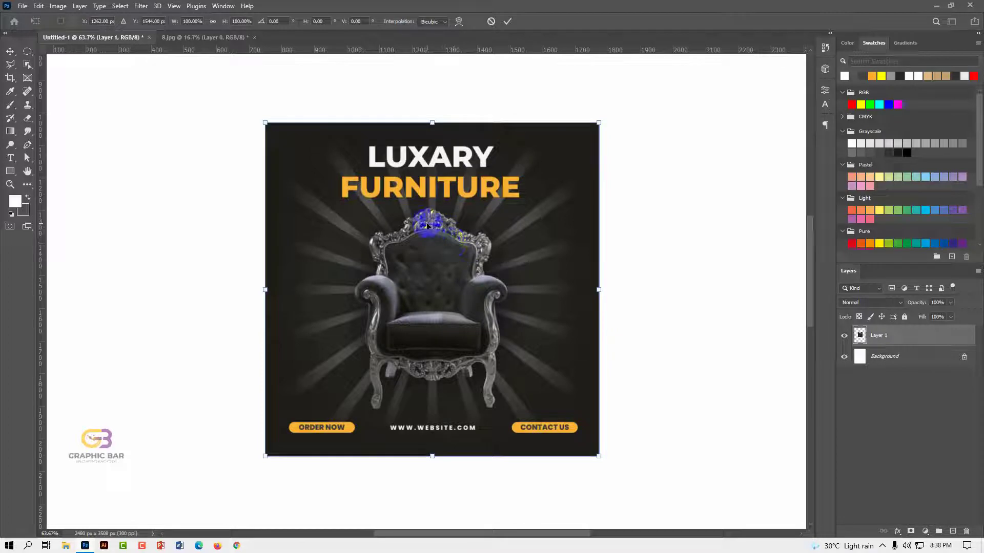
right_click(397, 220)
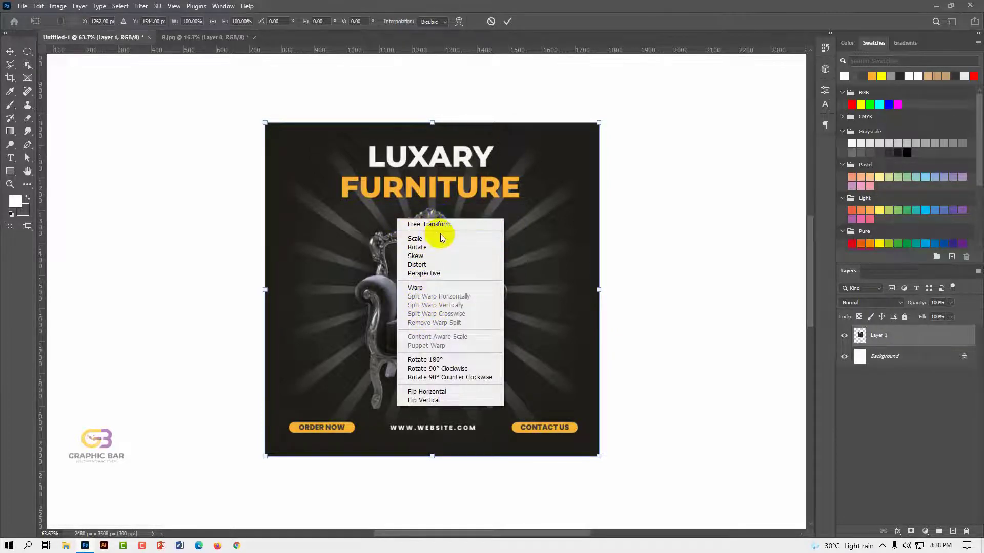
click(423, 240)
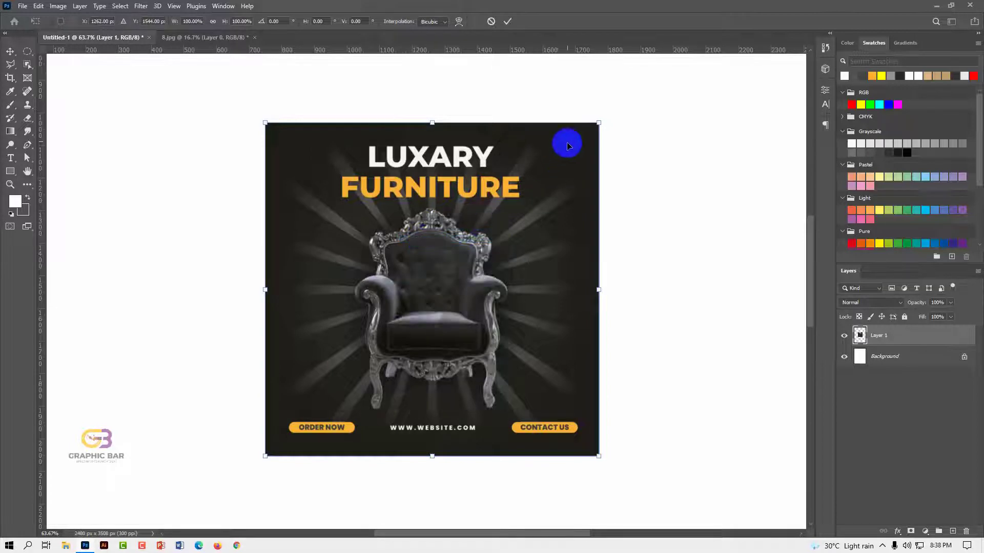
drag(599, 123, 530, 121)
click(508, 21)
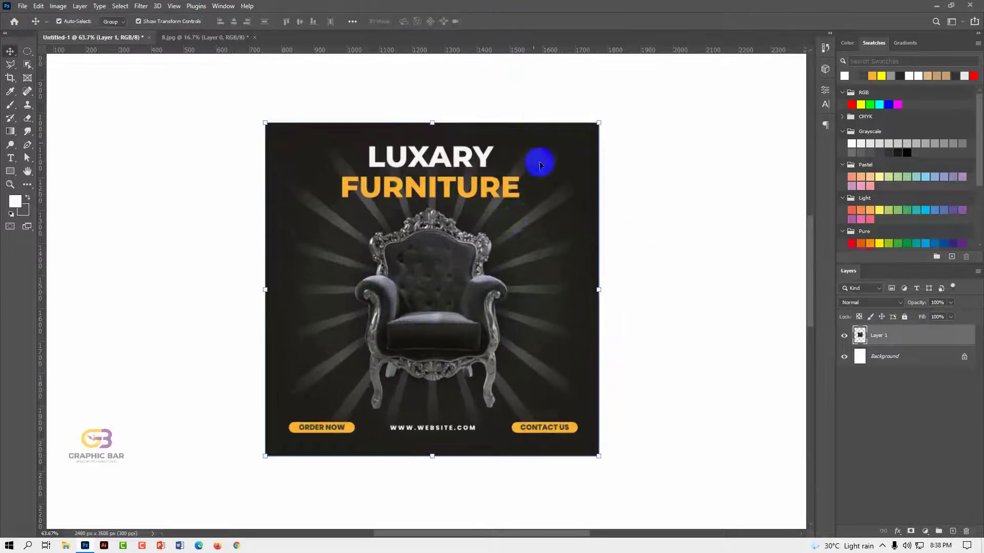
Try rotating the poster clockwise and back with Free Transform's Rotate mode, and cancel the transform
right_click(521, 196)
click(520, 213)
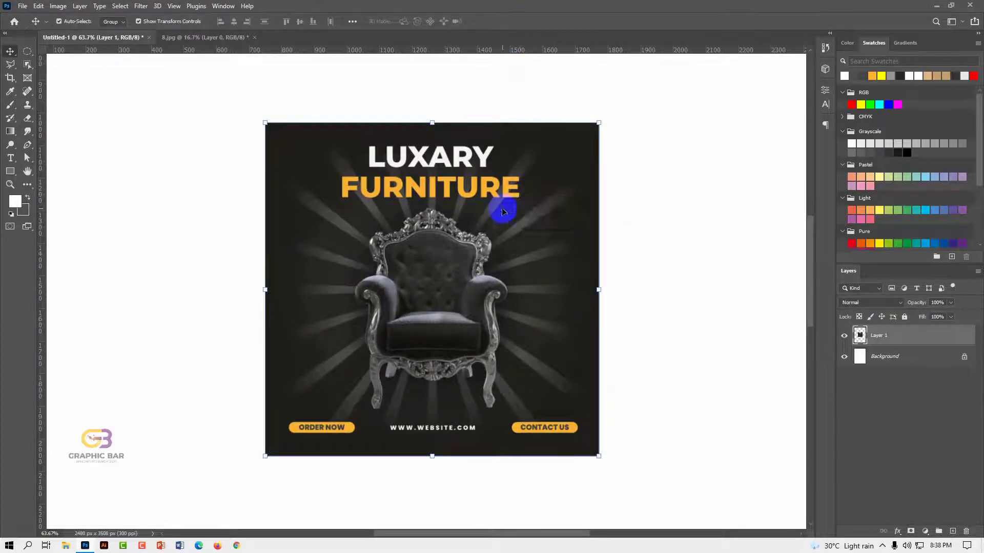
key(ctrl+t)
right_click(465, 208)
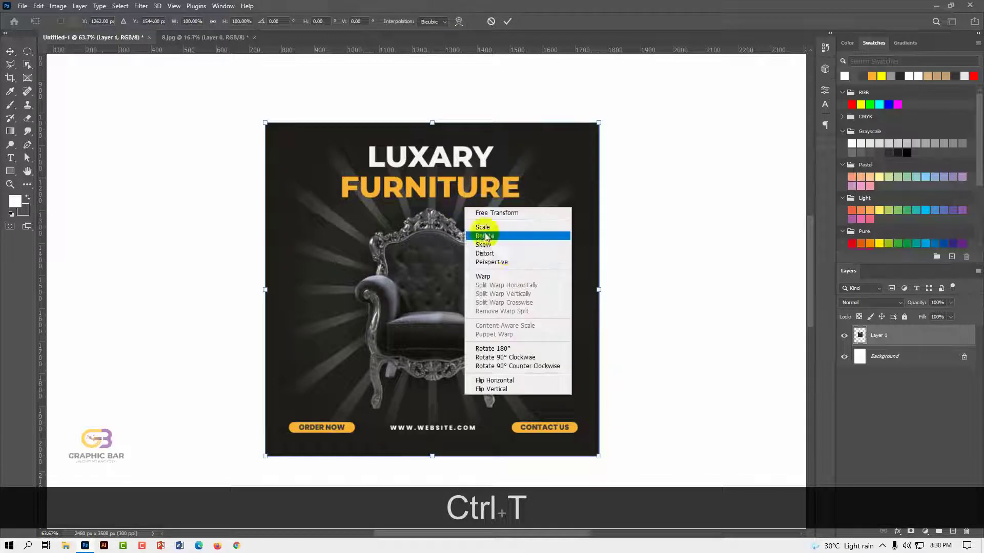
click(502, 242)
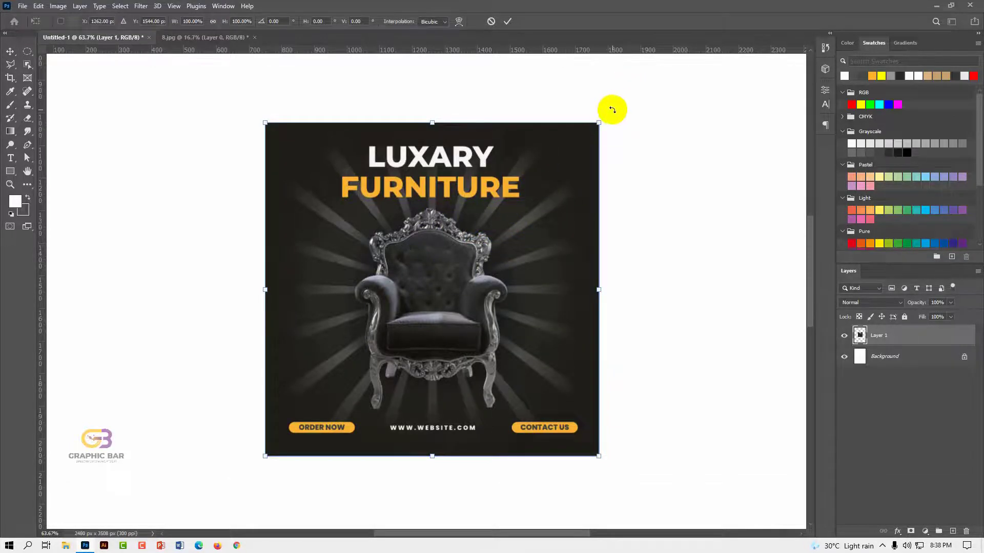
drag(610, 109, 600, 197)
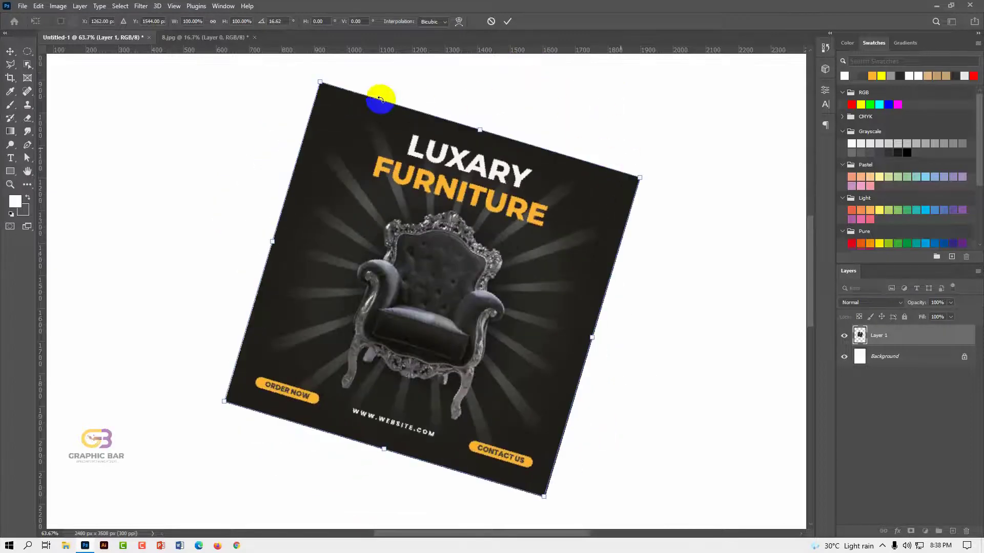
drag(312, 70, 318, 159)
click(490, 21)
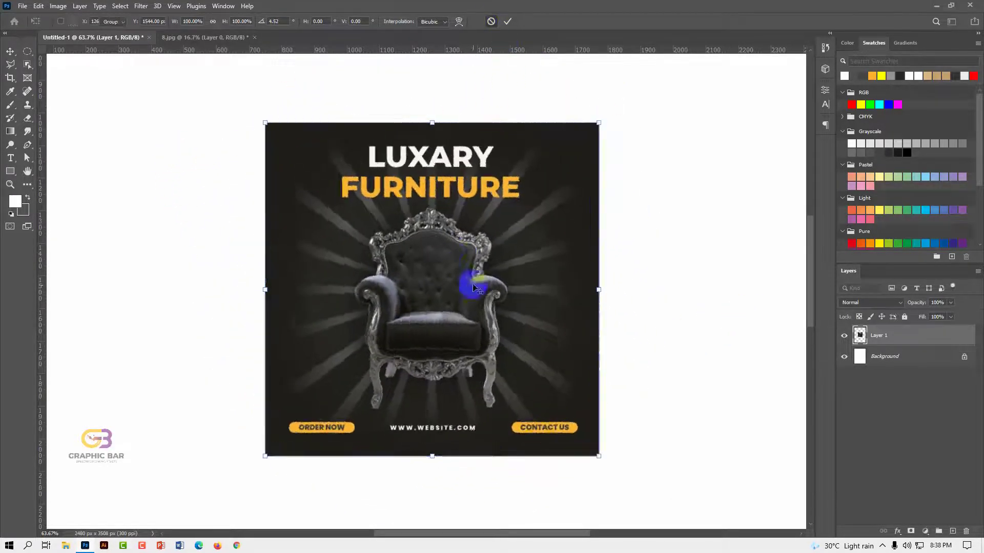
Try skewing the poster with Free Transform's Skew mode by lowering its upper-right and upper-left corners, and cancel the transform
key(ctrl+t)
right_click(436, 240)
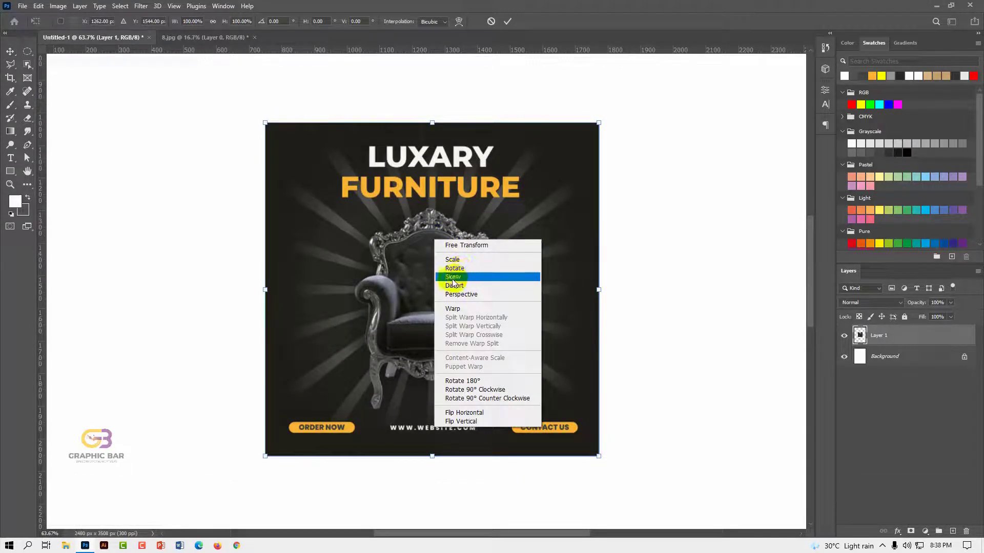
click(461, 279)
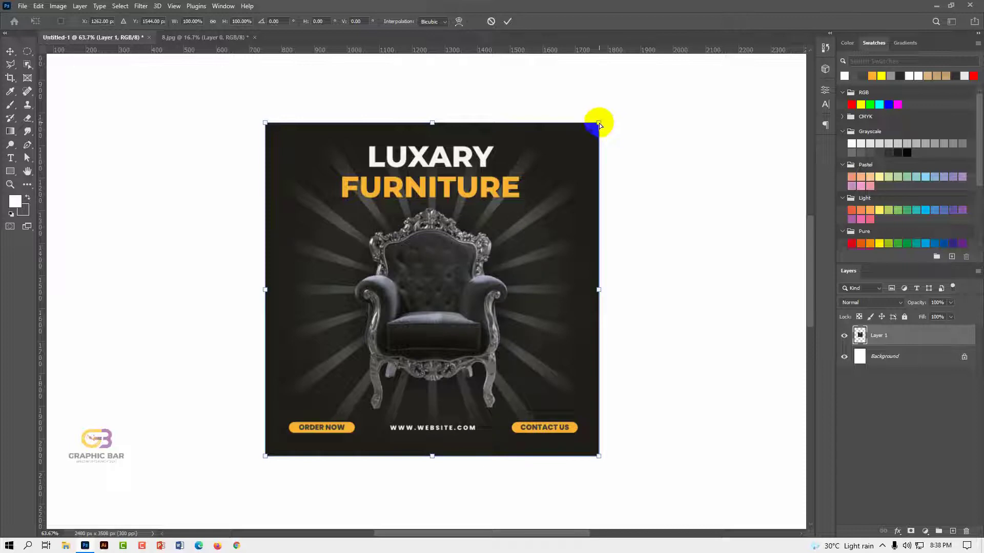
drag(599, 124, 523, 213)
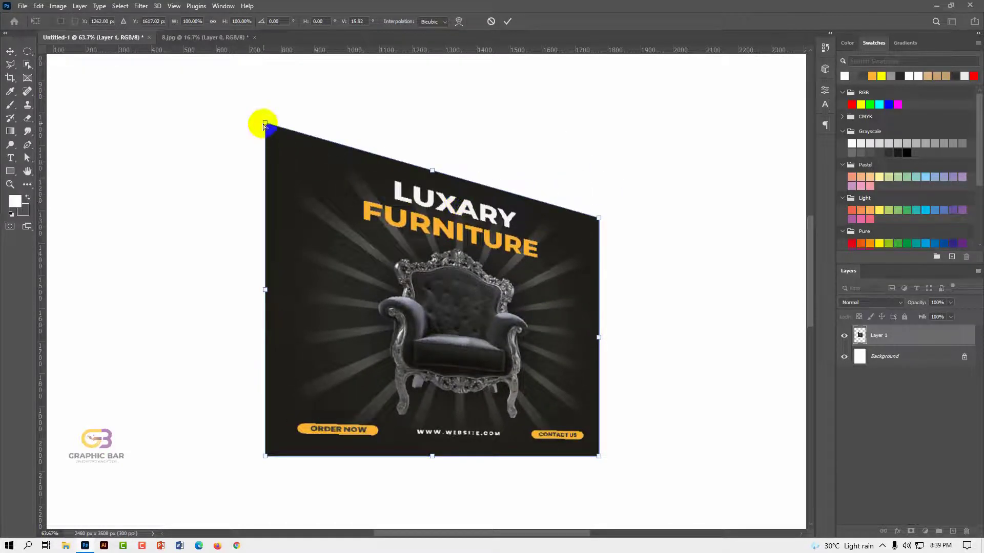
drag(265, 125, 285, 147)
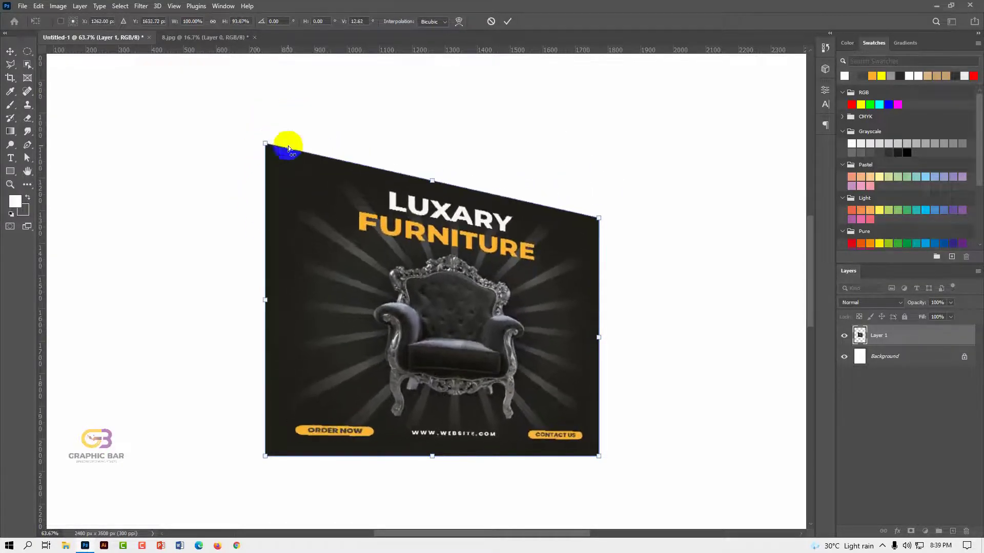
click(490, 22)
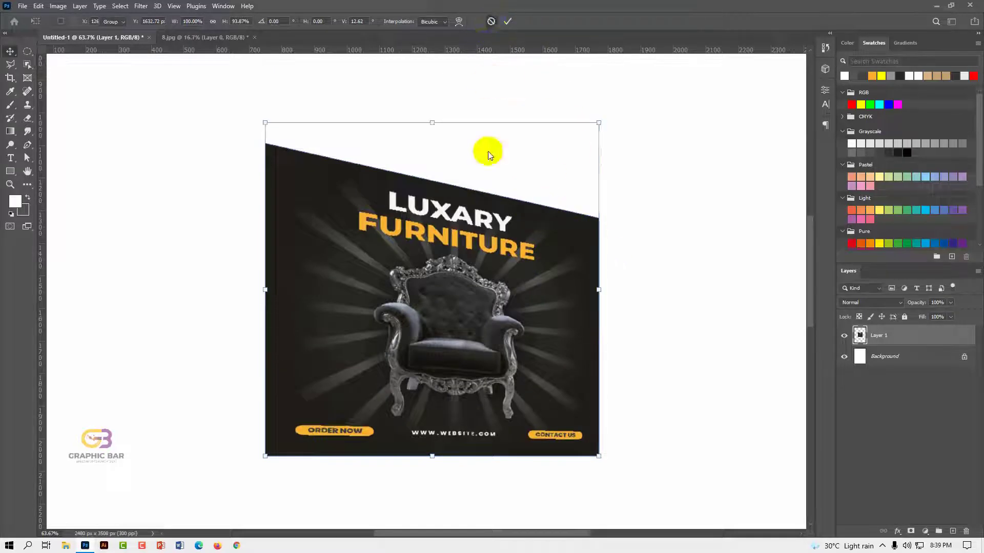
Distort the poster with Free Transform by pulling three corners outward and the lower-left corner inward, apply it, and undo the distortion
right_click(440, 229)
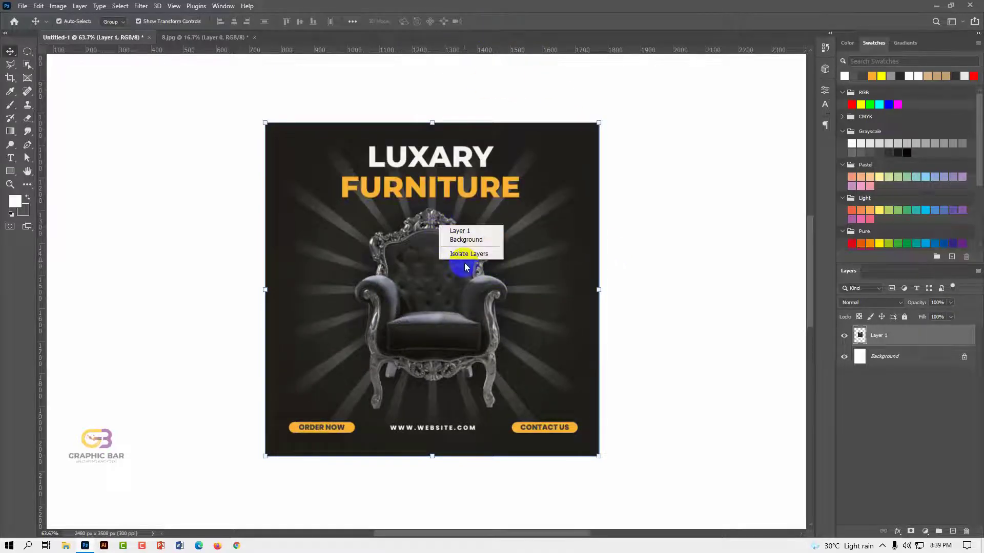
click(512, 213)
key(ctrl)
key(ctrl+t)
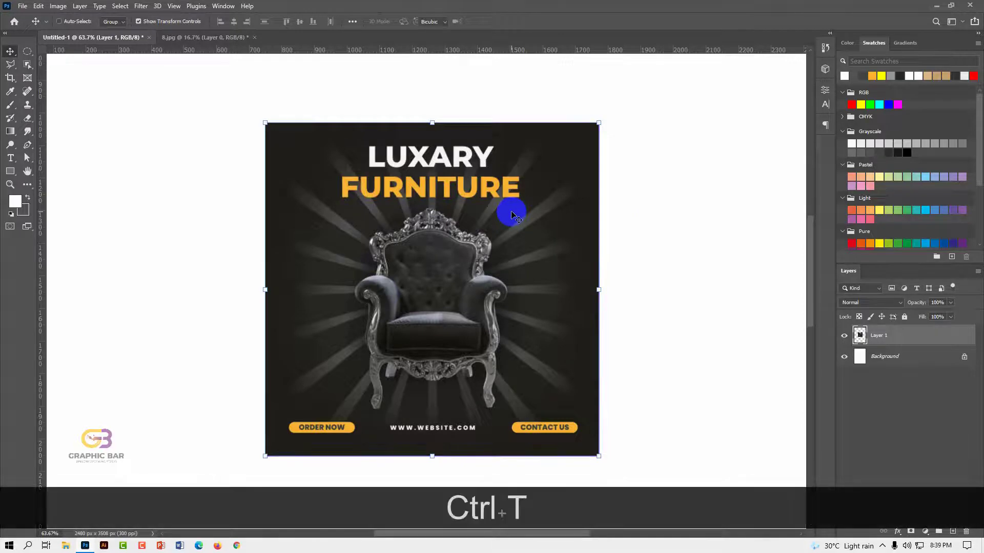
right_click(449, 226)
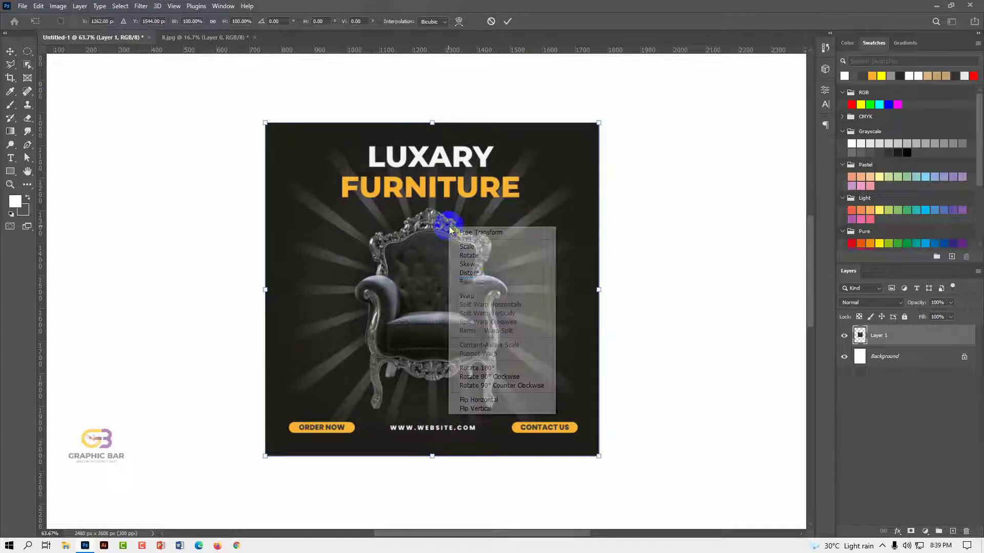
click(482, 276)
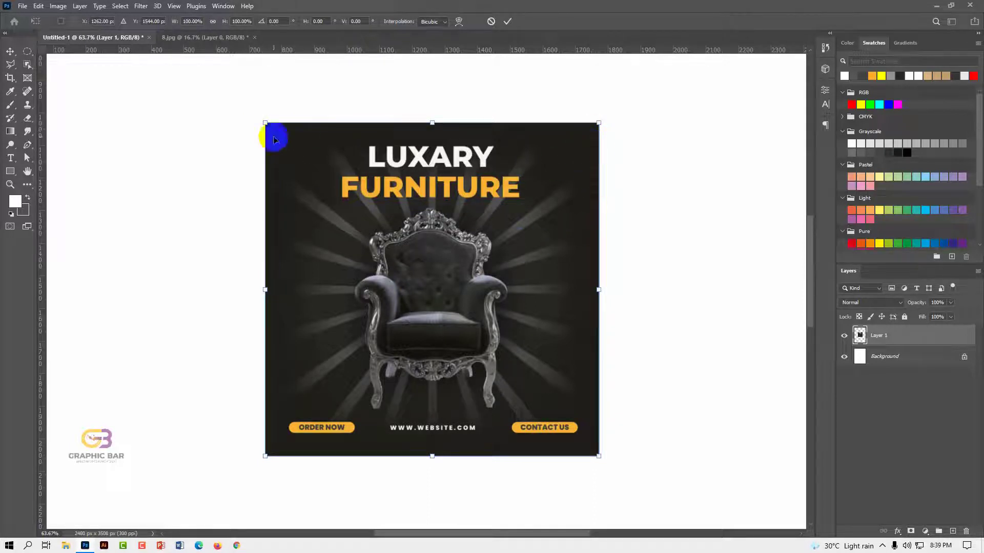
drag(265, 124, 194, 110)
drag(593, 125, 686, 94)
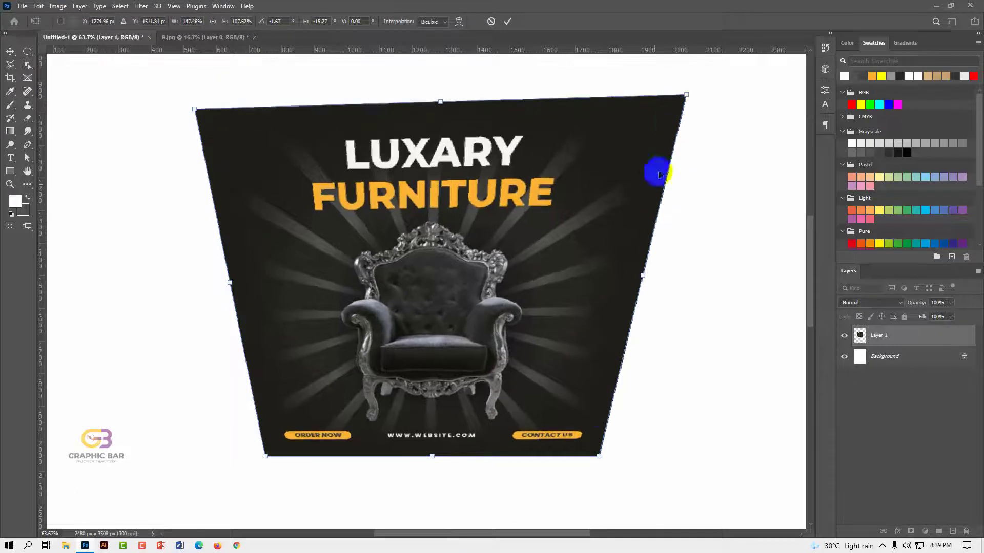
drag(601, 456, 678, 481)
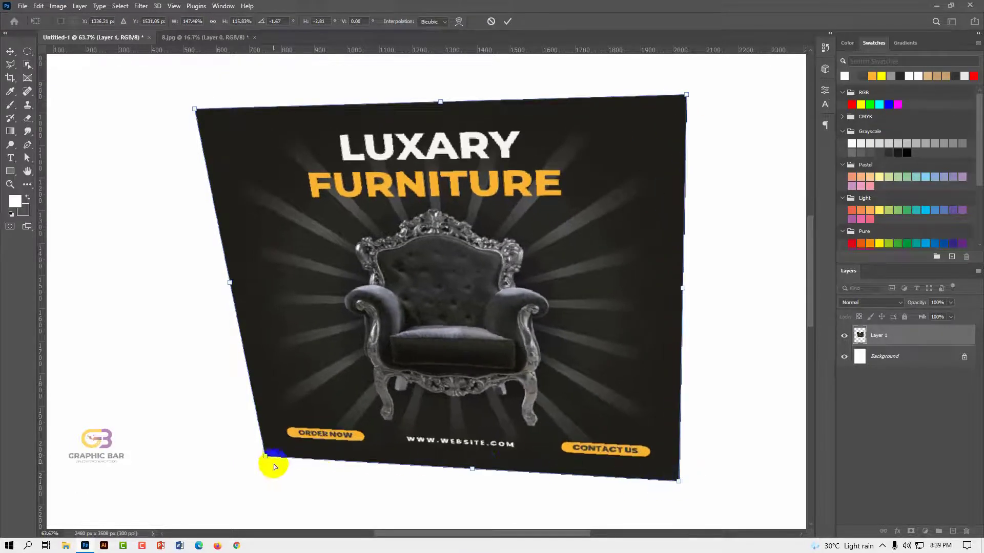
drag(267, 456, 345, 394)
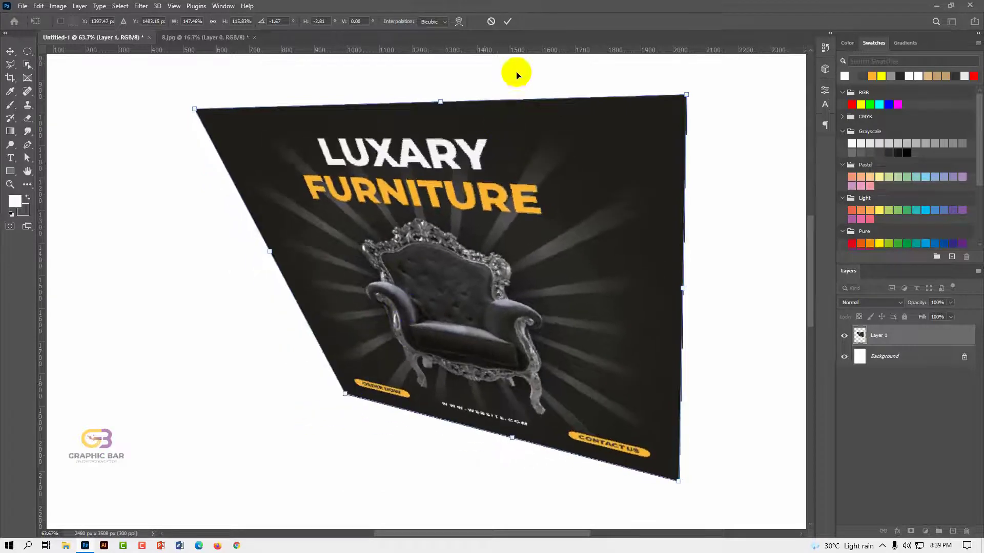
click(507, 22)
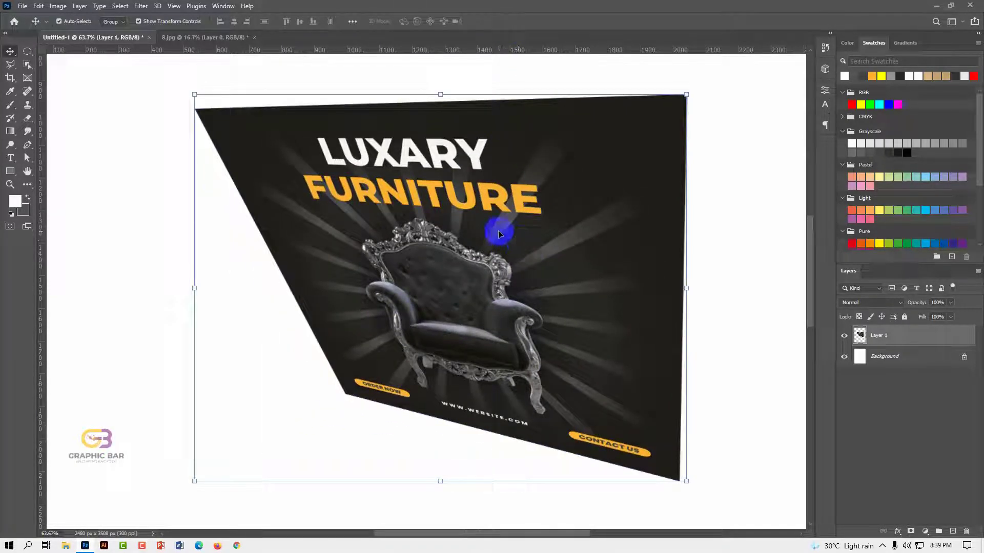
key(ctrl+z)
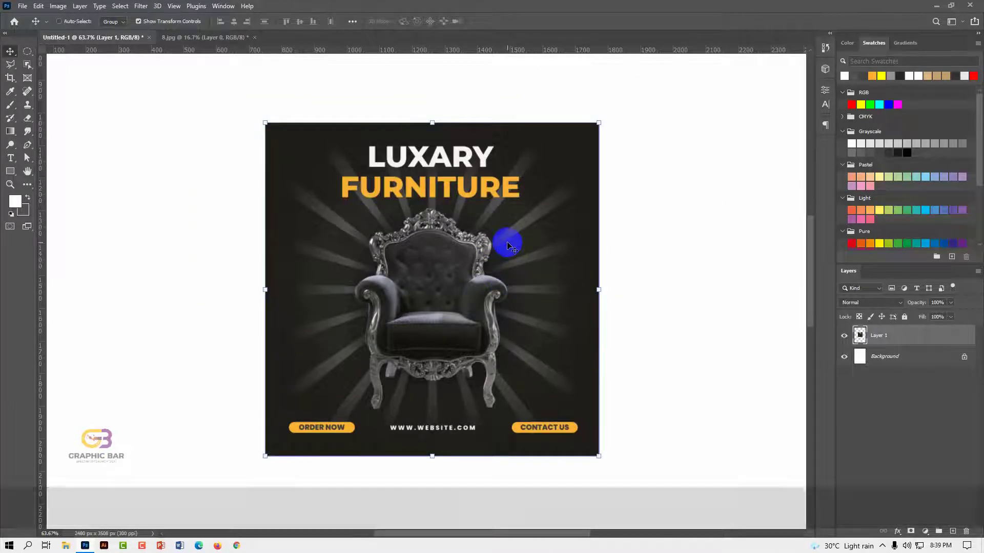
Try narrowing the poster's top edge with Free Transform's Perspective mode, adjust its lower-right corner slightly, and cancel the transform
key(ctrl+t)
right_click(453, 230)
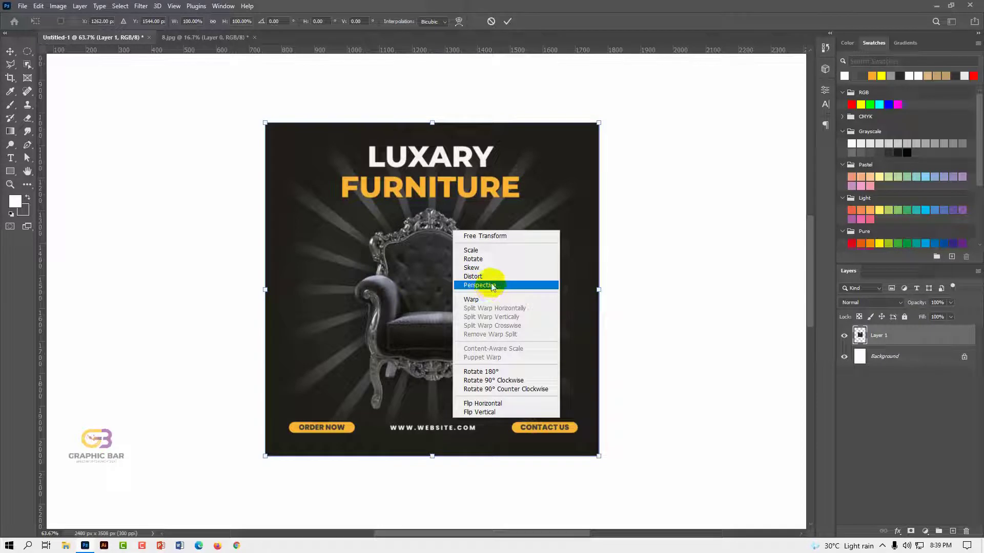
click(501, 285)
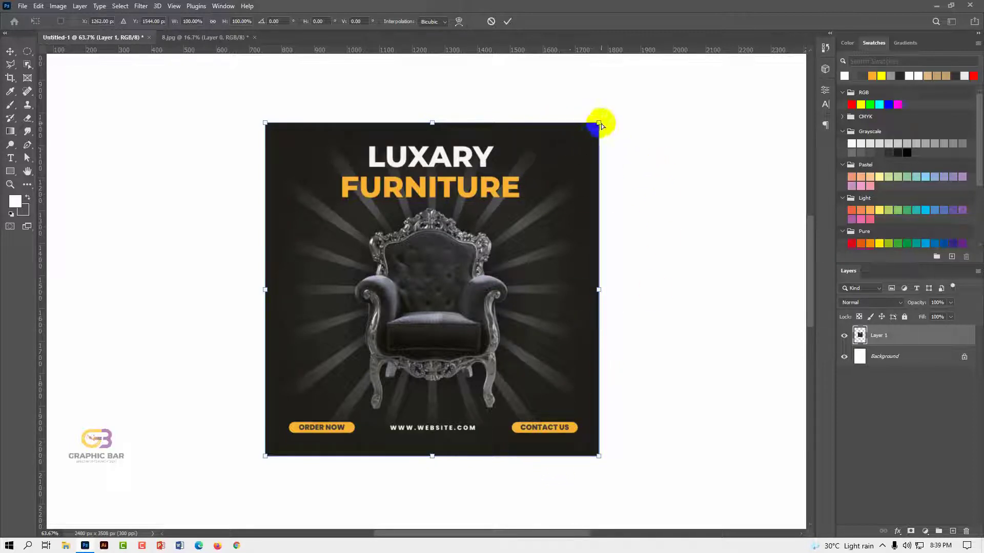
drag(599, 124, 504, 170)
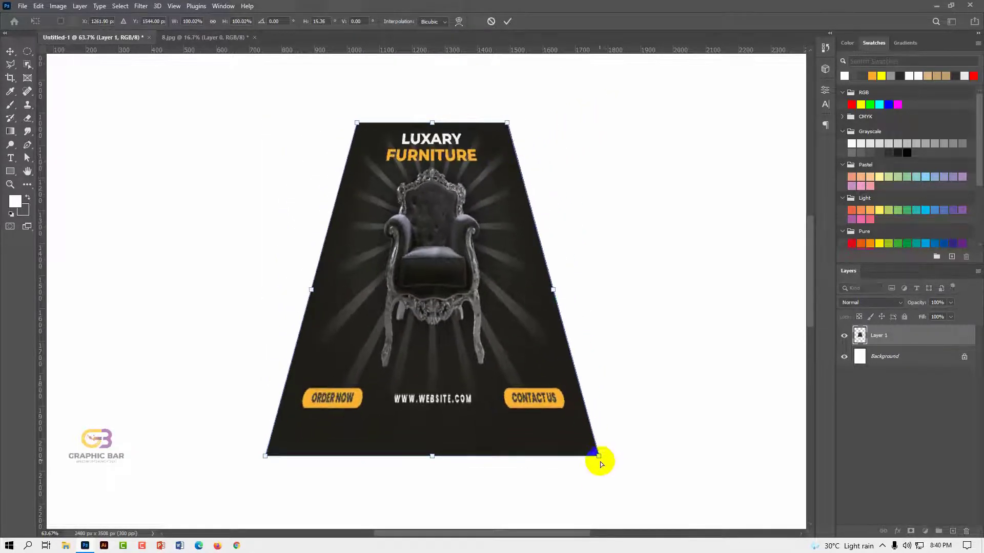
mouse_move(600, 456)
mouse_down()
mouse_move(452, 351)
mouse_move(636, 458)
mouse_move(470, 391)
mouse_move(619, 444)
mouse_move(555, 414)
mouse_move(493, 404)
mouse_move(607, 449)
mouse_up()
drag(614, 449, 614, 450)
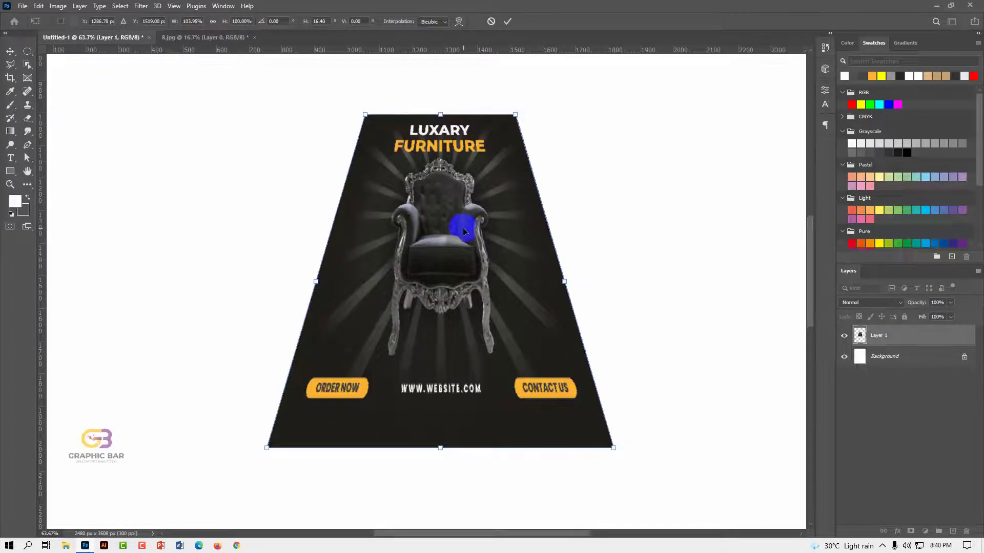
click(490, 24)
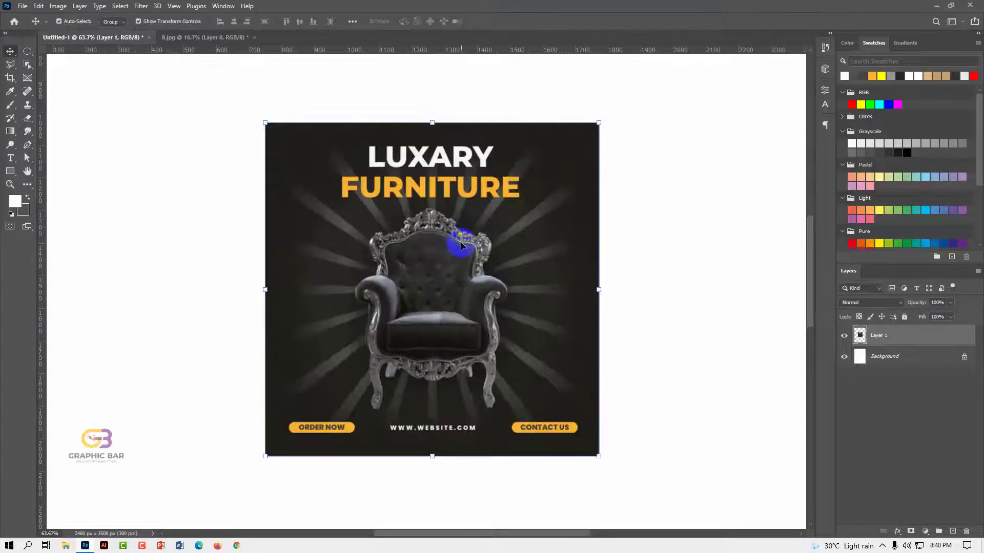
Warp the poster by bending its centre, folding the upper-left corner over the chair and pulling in the lower-left corner, and apply it
key(ctrl+t)
right_click(464, 246)
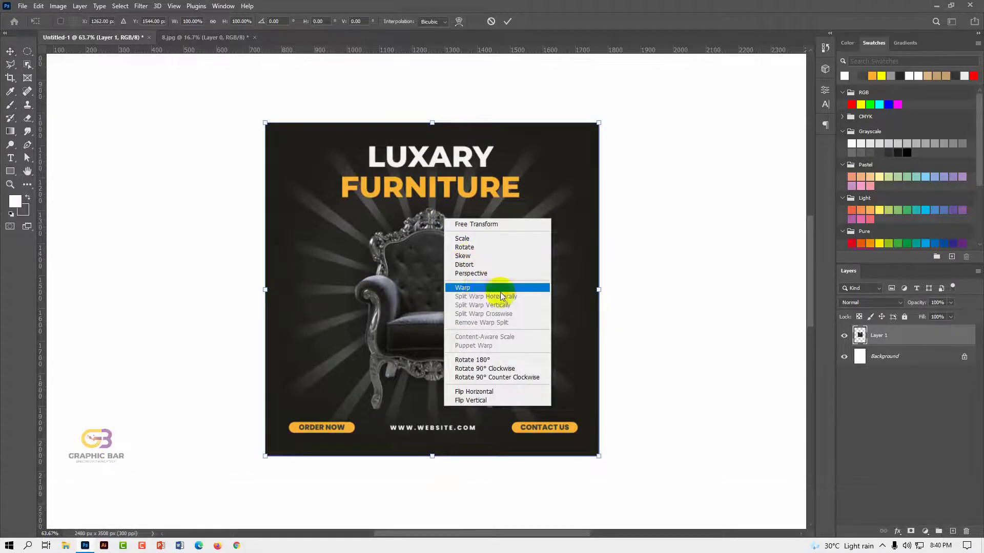
click(482, 290)
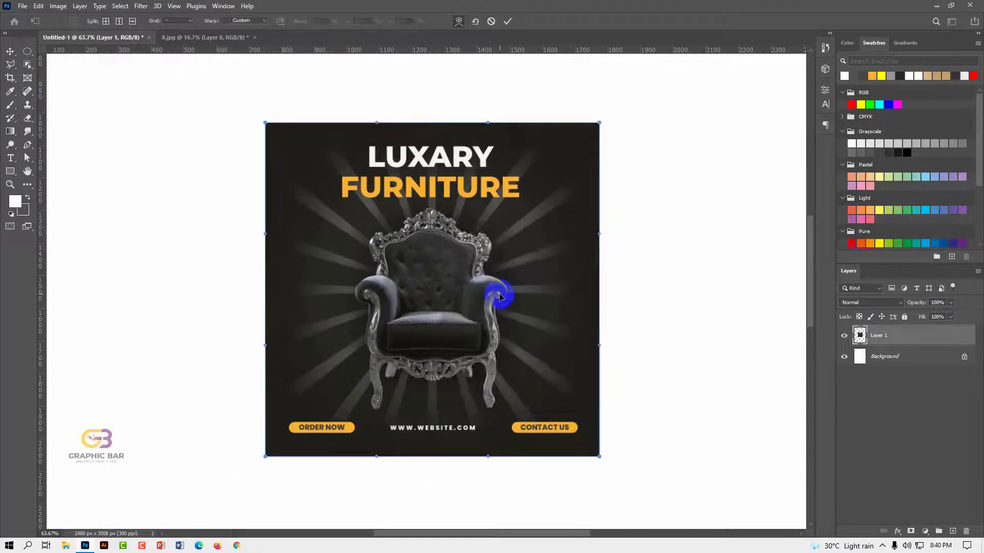
mouse_move(450, 259)
mouse_down()
mouse_move(540, 263)
mouse_move(450, 242)
mouse_up()
drag(466, 274, 527, 239)
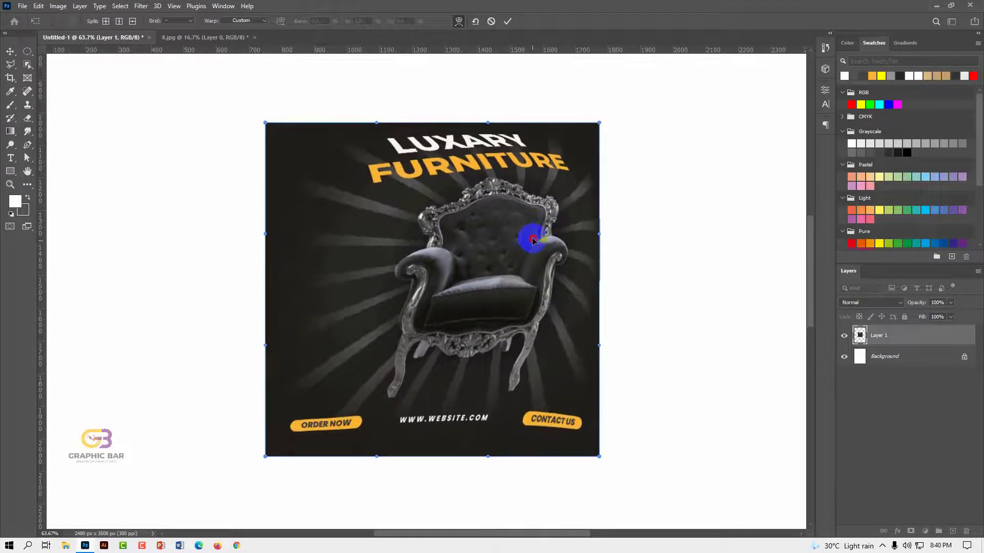
drag(599, 123, 620, 132)
drag(264, 124, 503, 355)
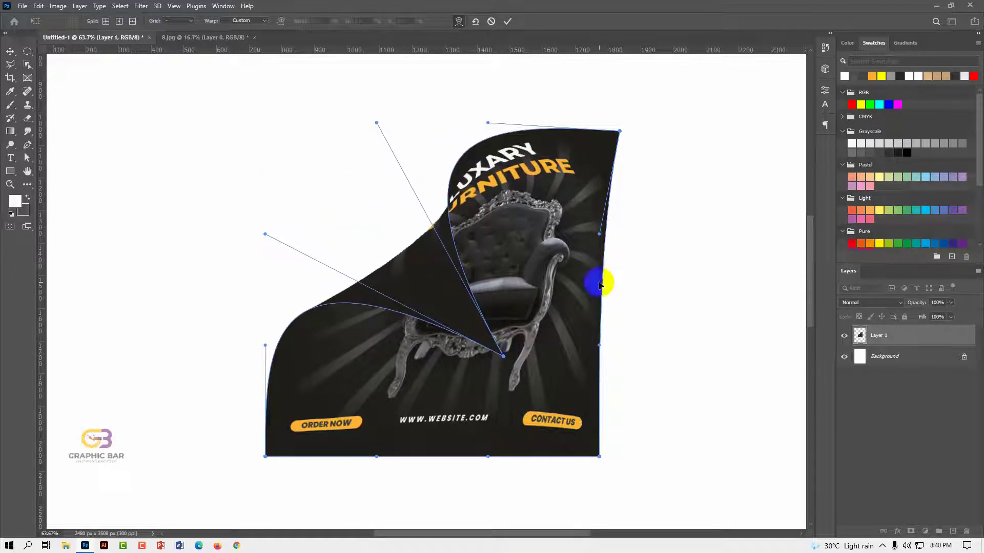
drag(270, 457, 268, 227)
drag(227, 320, 334, 434)
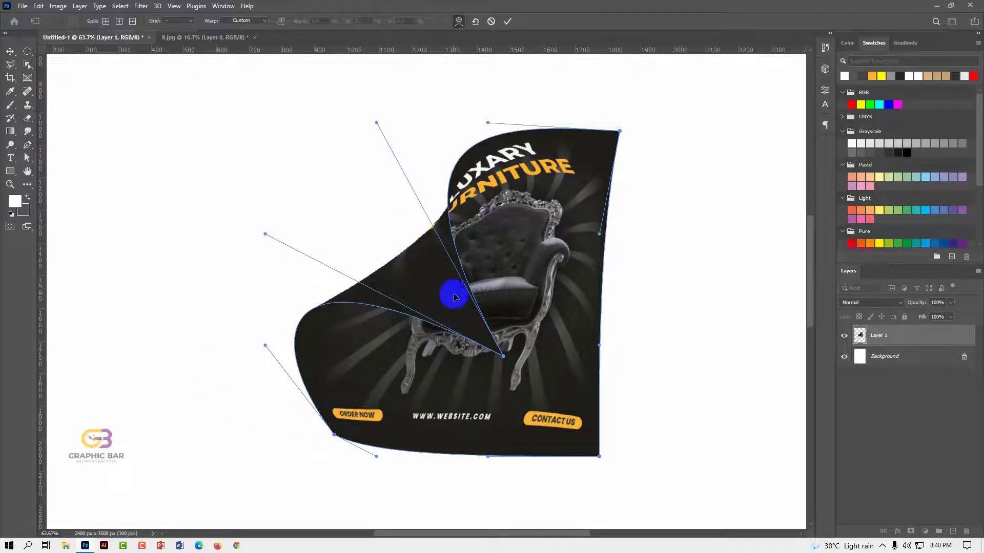
click(507, 21)
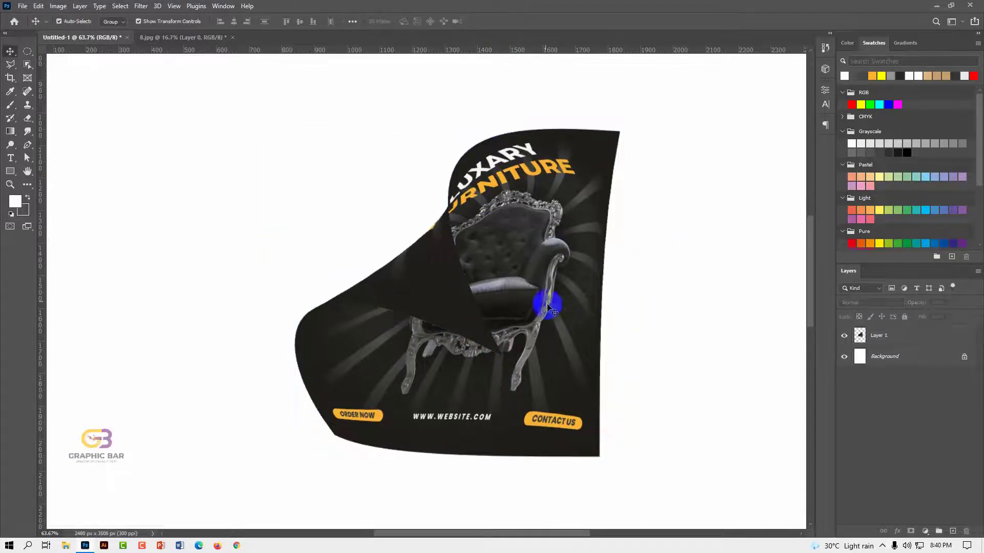
Move the warped poster slightly left and up, and undo both the move and the warp
drag(544, 286, 508, 281)
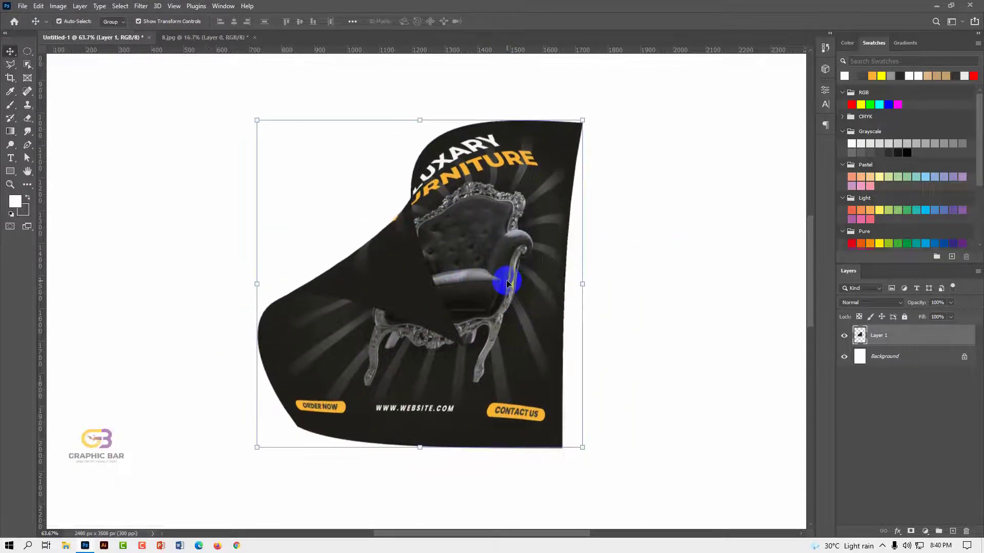
key(ctrl+z)
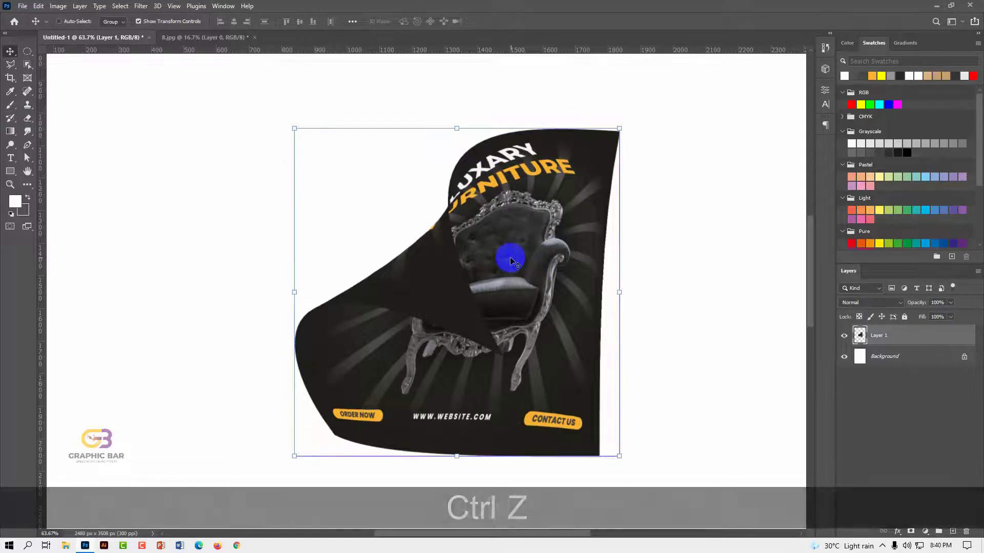
key(ctrl+z)
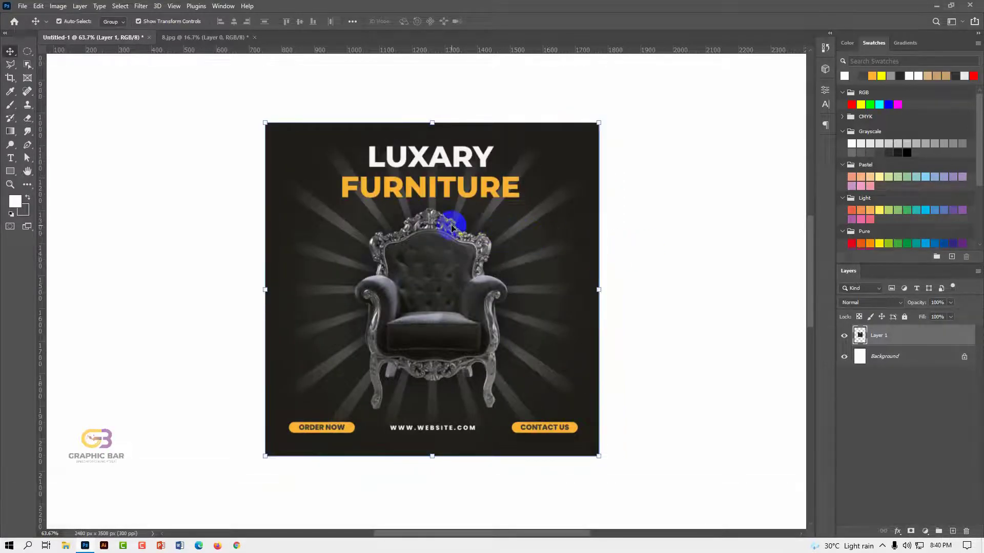
Rotate the poster 180° with Free Transform and undo the rotation
key(ctrl+t)
right_click(433, 218)
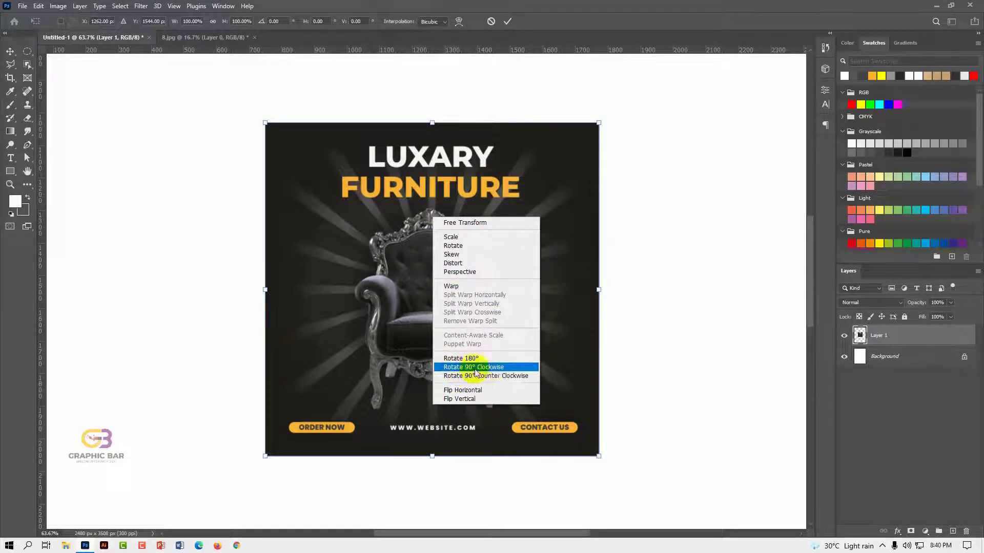
click(464, 358)
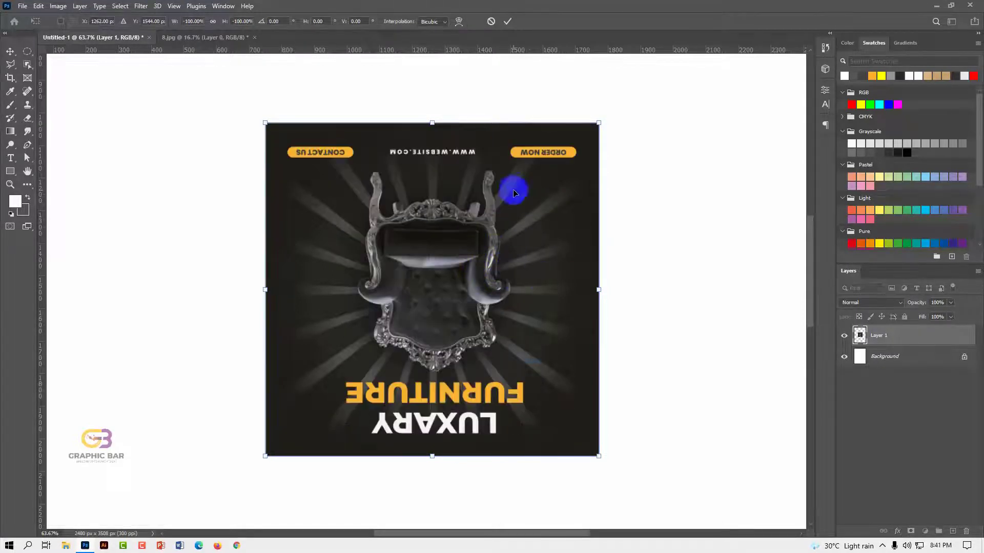
key(ctrl+z)
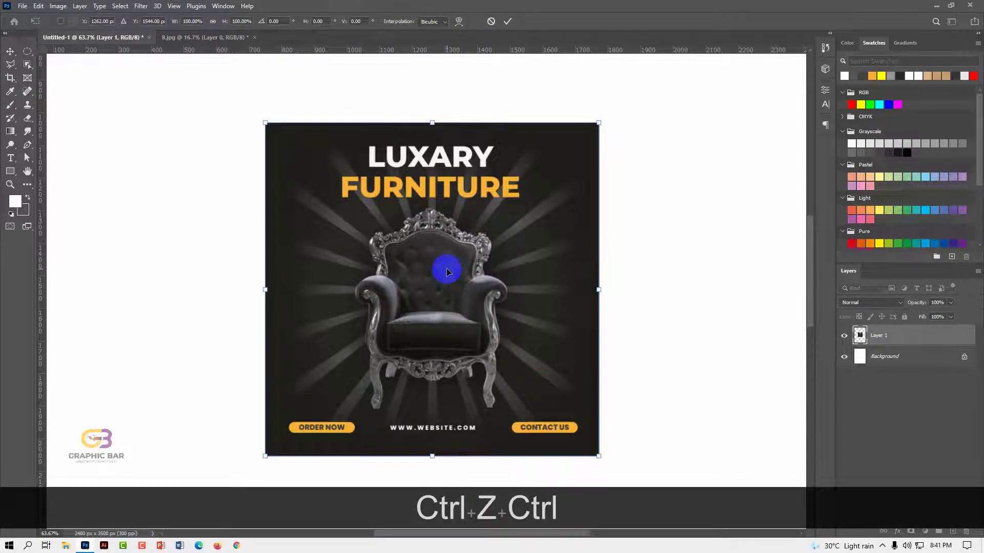
Rotate the poster 90° clockwise with Free Transform, and rotate it back 90° counter-clockwise
key(ctrl+t)
right_click(449, 277)
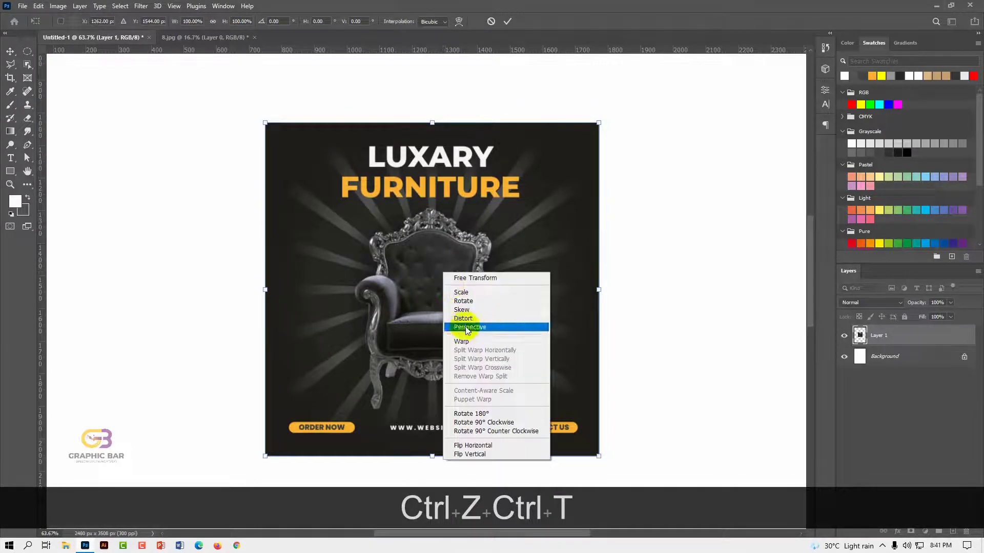
click(498, 423)
right_click(449, 280)
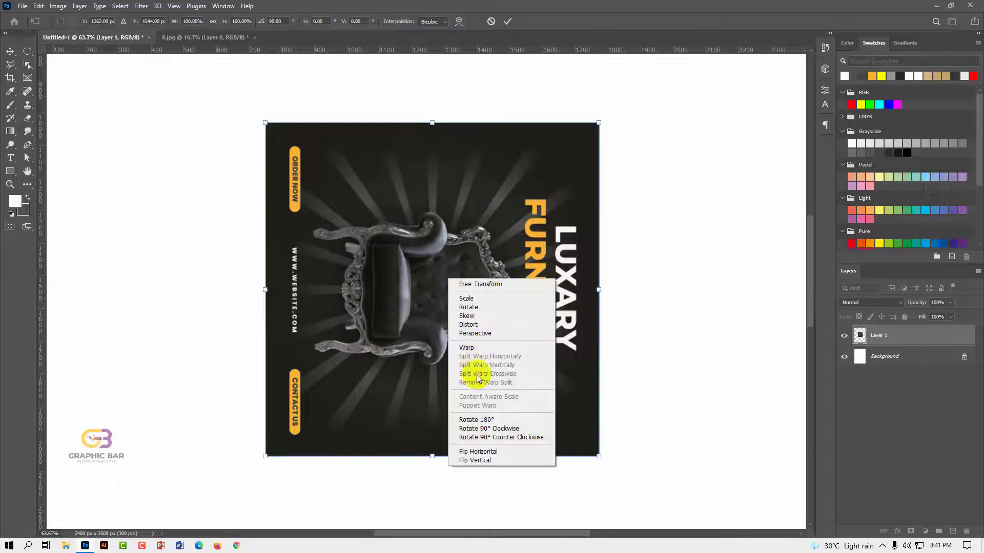
click(511, 438)
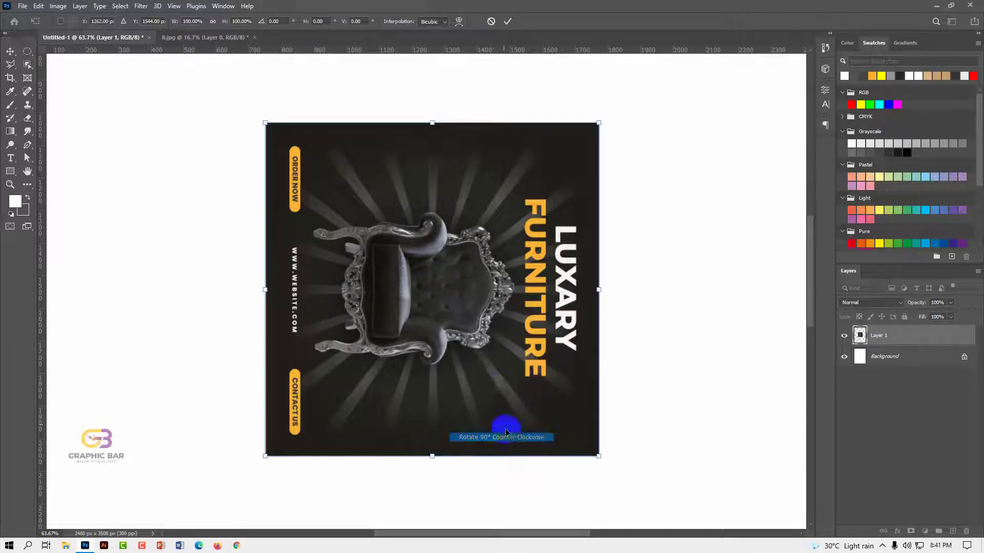
Flip the furniture poster horizontally and vertically within Free Transform
right_click(438, 295)
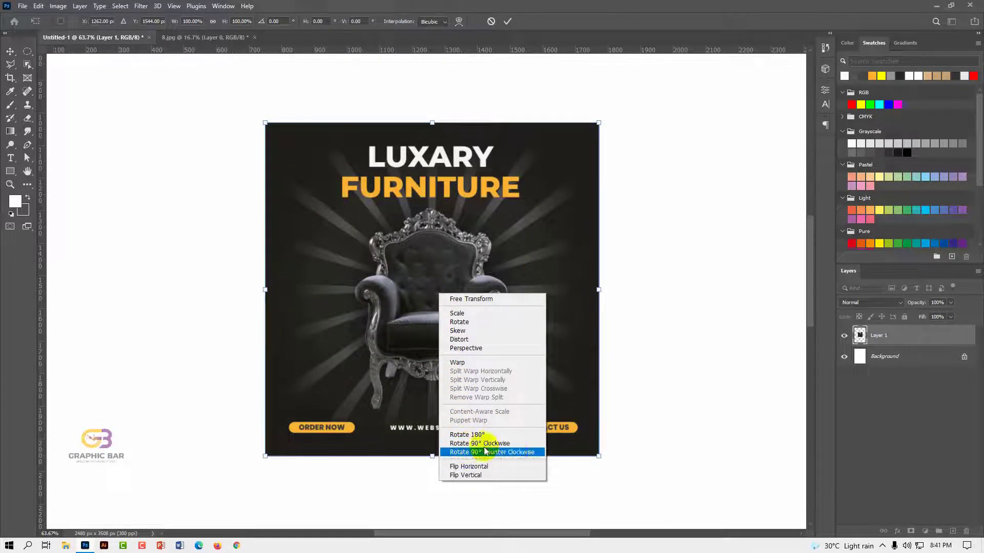
click(499, 467)
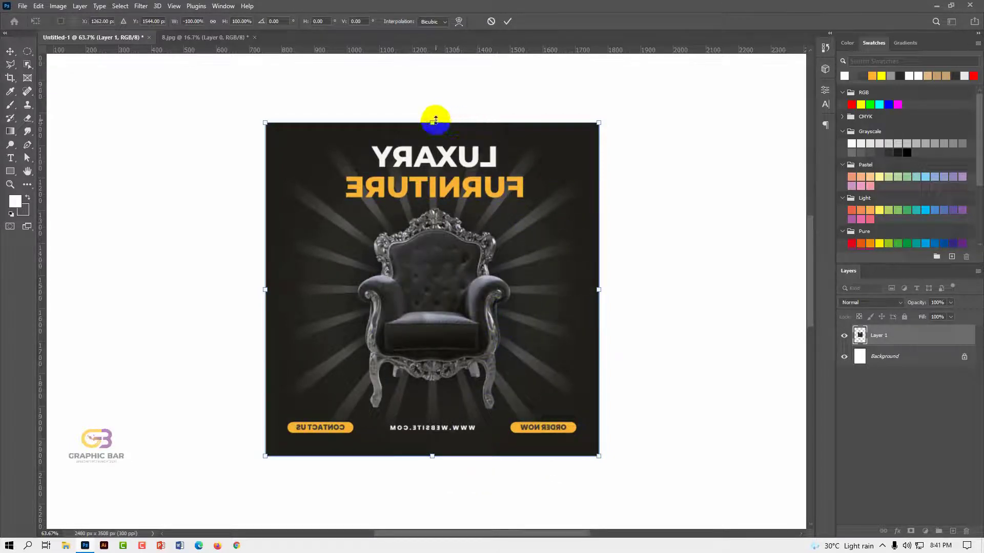
right_click(438, 290)
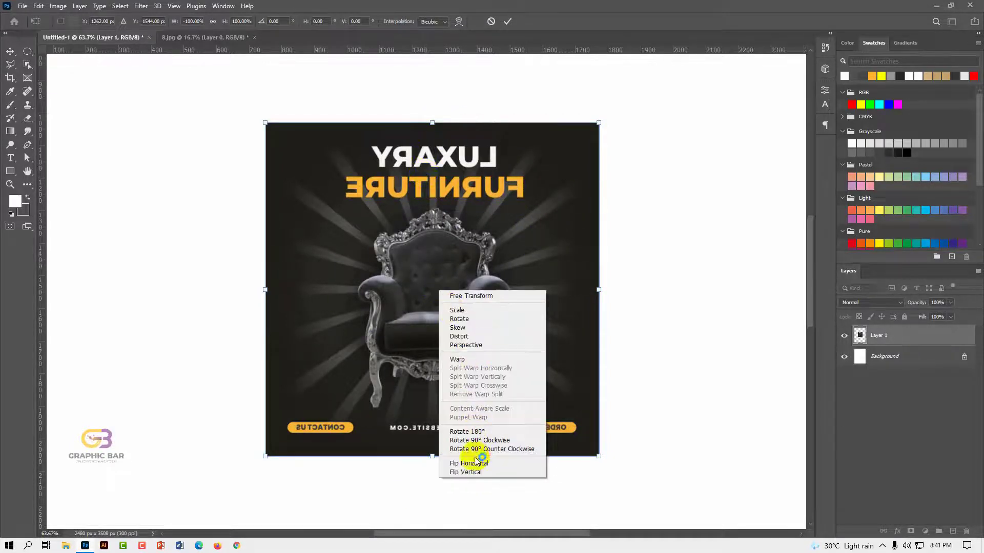
click(477, 472)
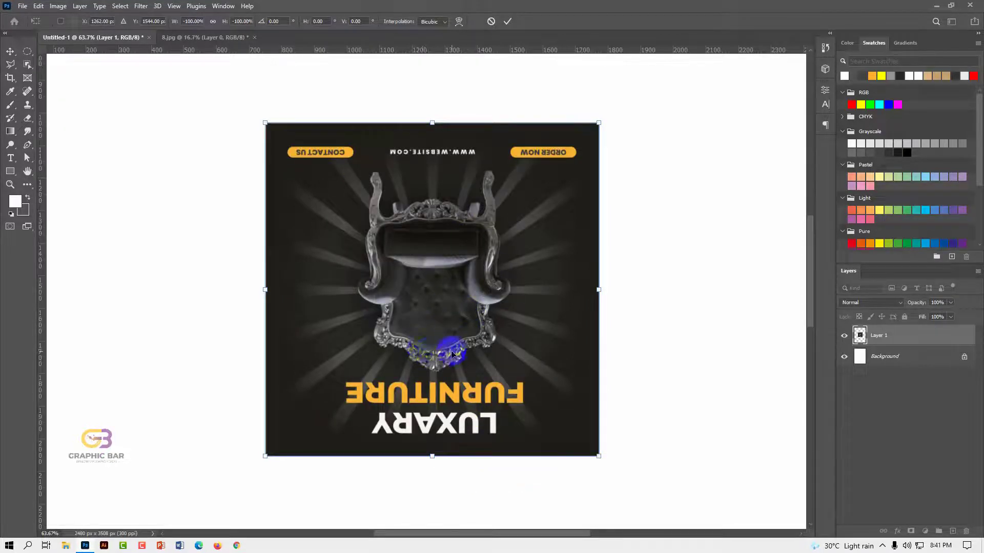
Flip the upside-down mirrored poster back to its original orientation with a horizontal flip followed by a vertical flip
right_click(433, 251)
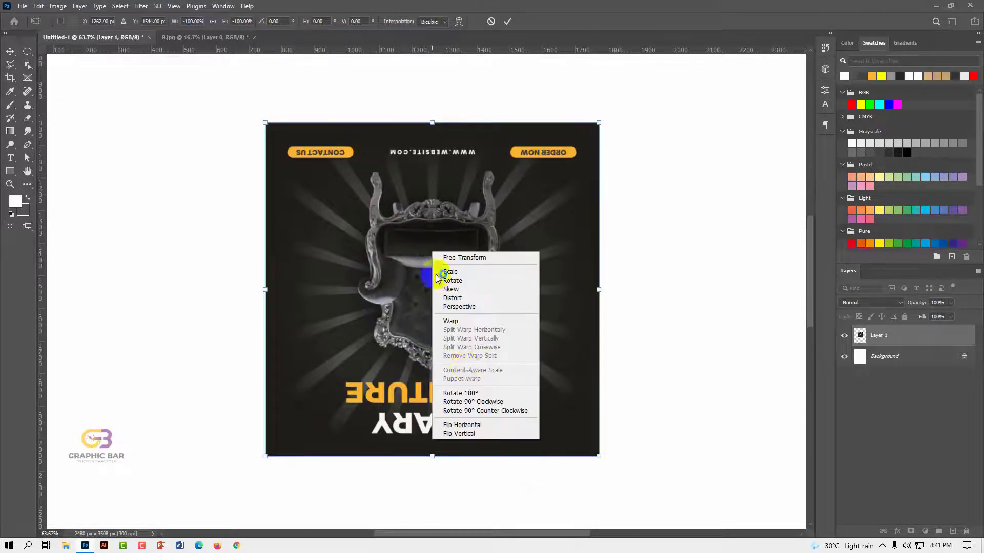
click(462, 424)
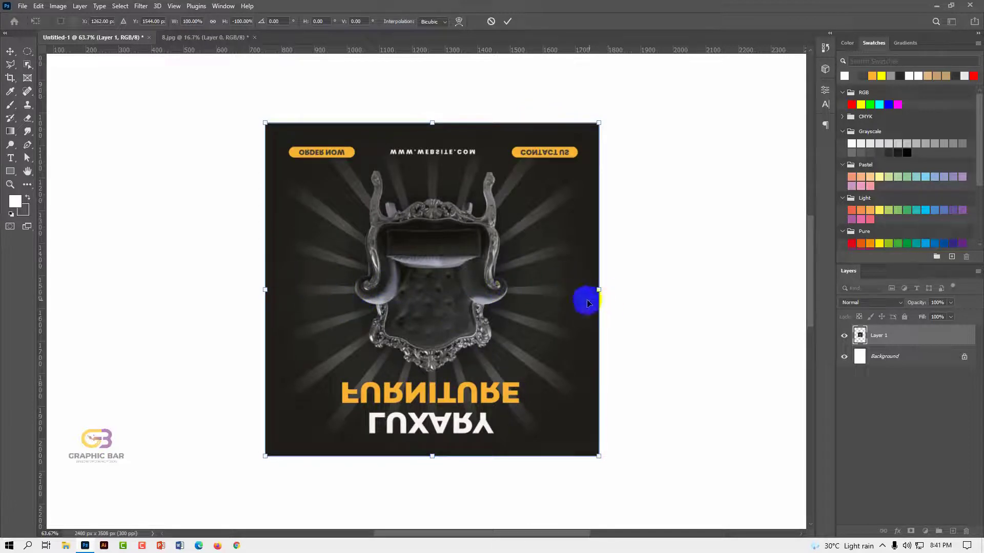
right_click(444, 313)
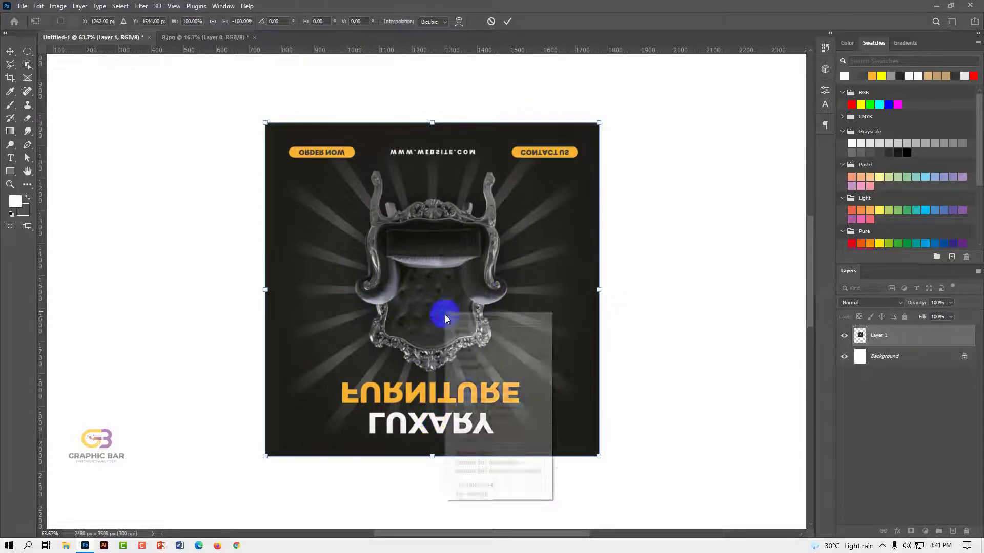
click(482, 495)
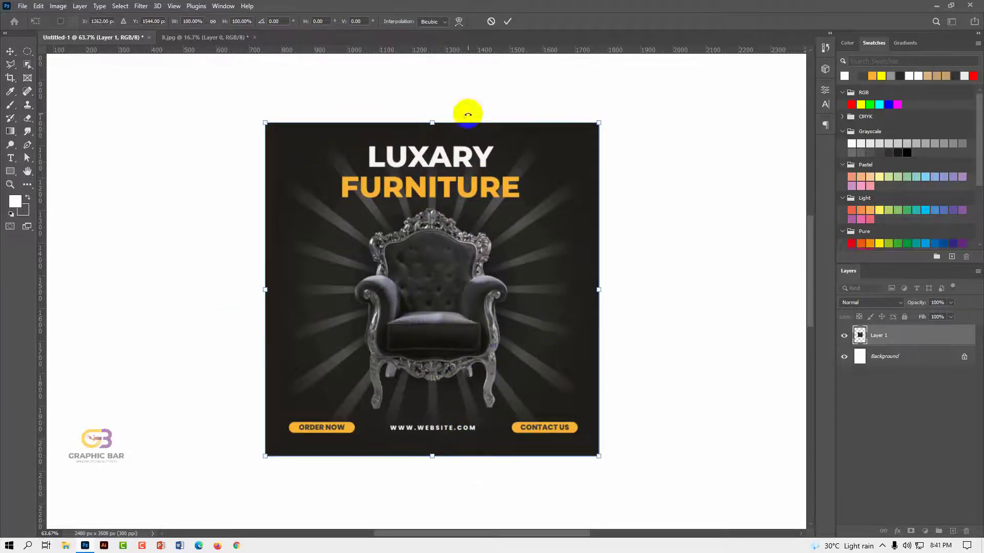
Flip the poster upside down with a vertical flip, and flip it vertically again to turn it back upright
right_click(405, 237)
click(445, 416)
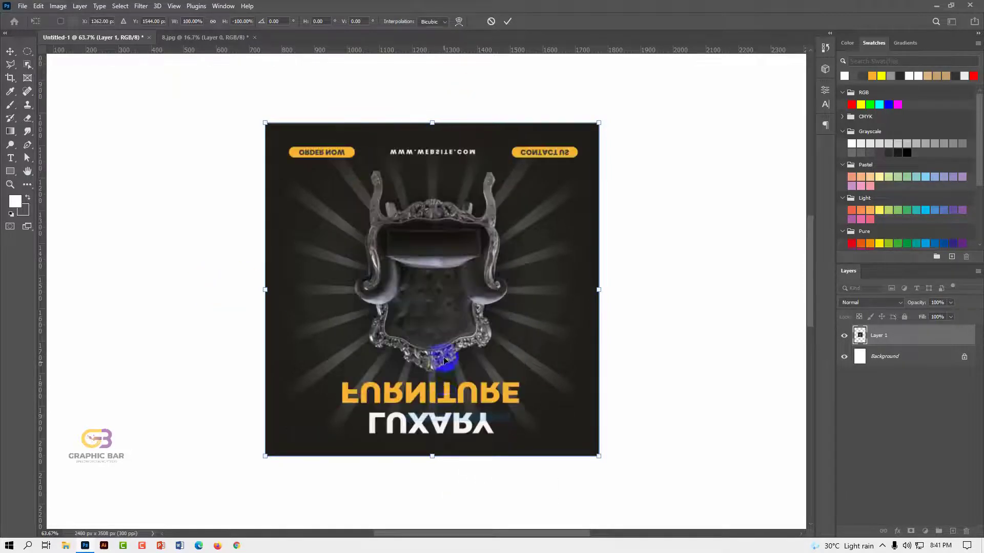
right_click(431, 307)
click(465, 488)
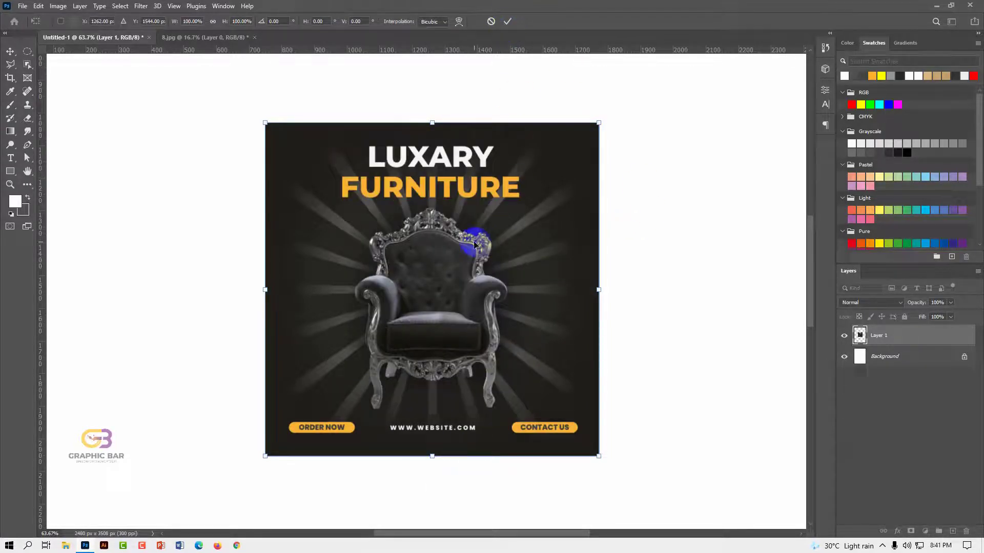
right_click(444, 219)
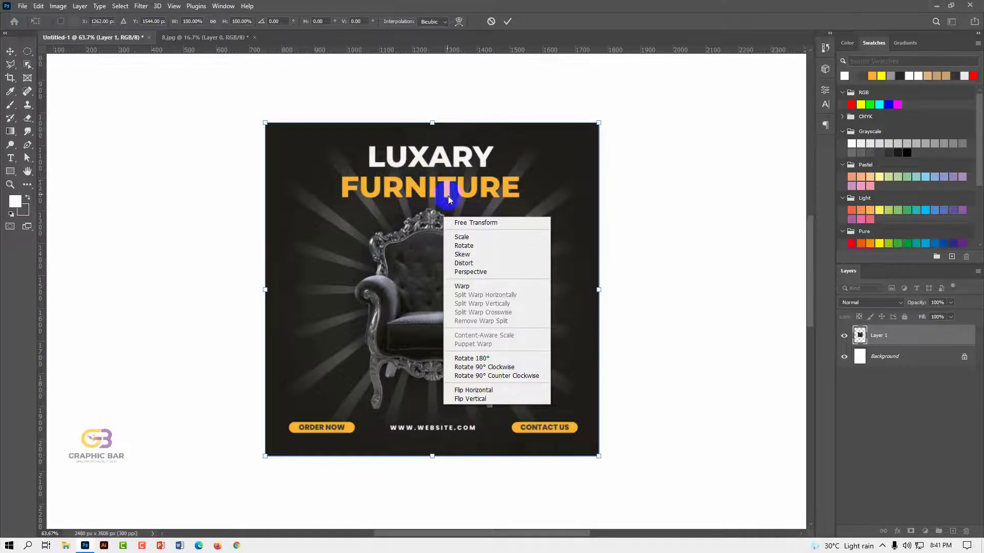
click(555, 176)
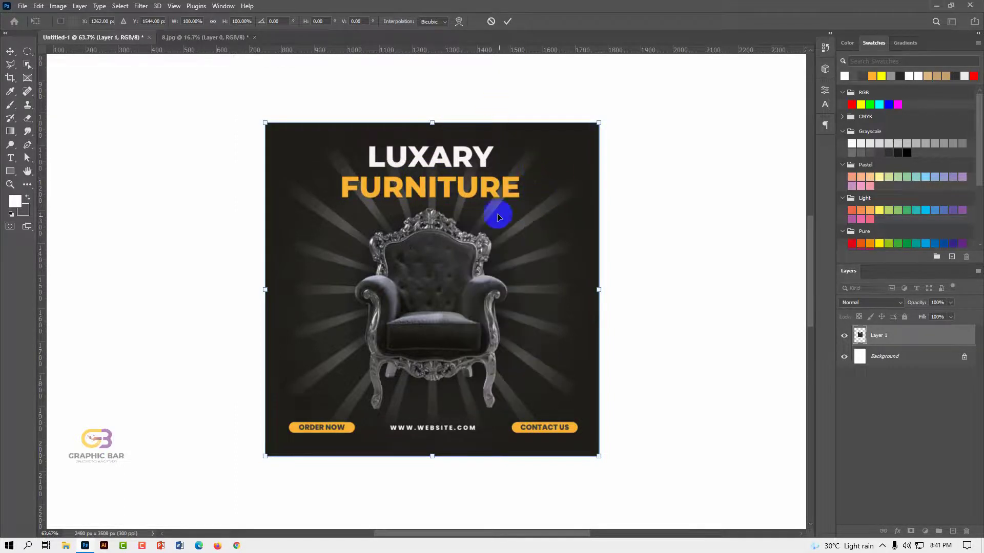